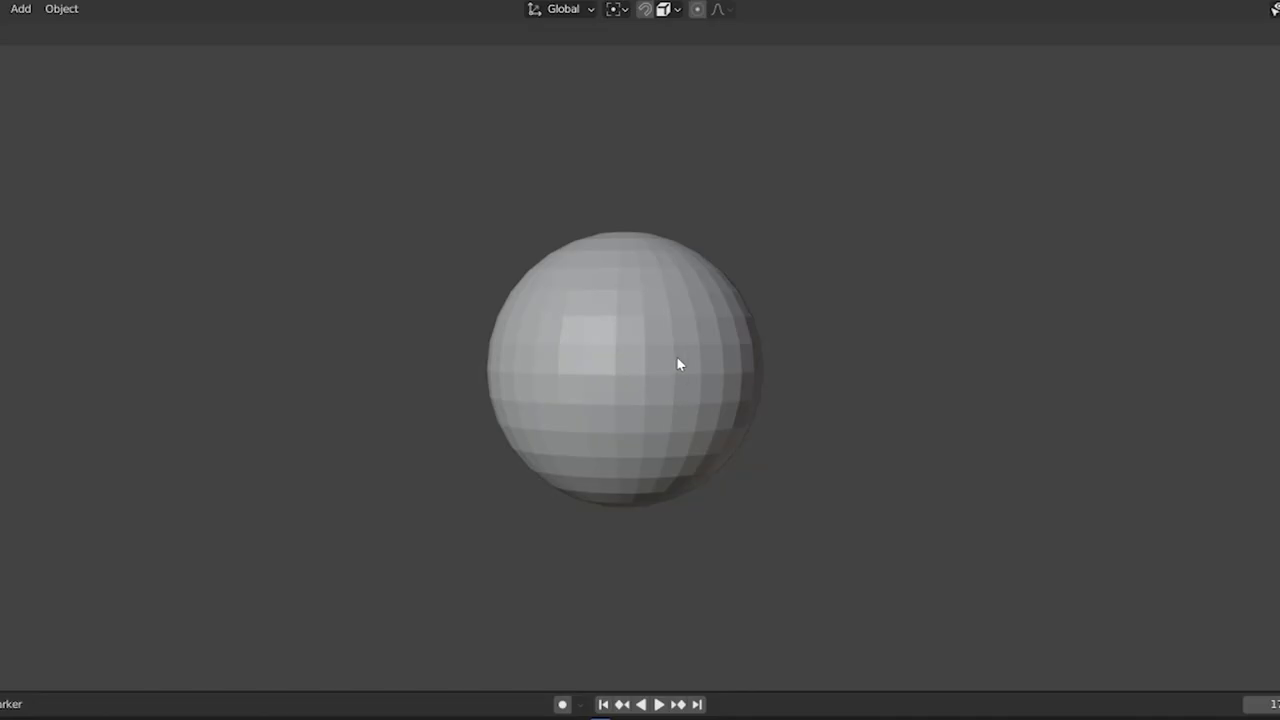
# Step: Apply the Subdivision modifier to the sphere and display the sphere in solid shading
pyautogui.moveTo(680, 363); pyautogui.dragTo(5, 371, button='middle')
pyautogui.moveTo(1275, 371); pyautogui.dragTo(1120, 371, button='middle')
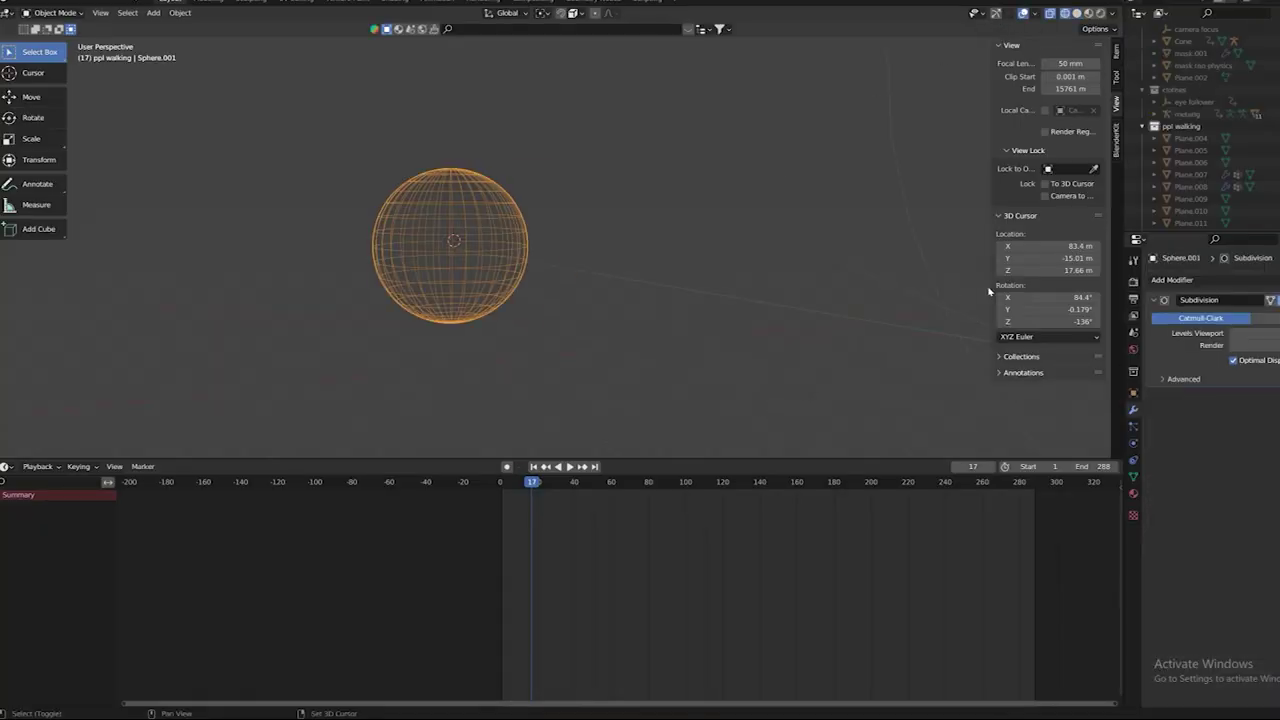
pyautogui.click(1262, 315)
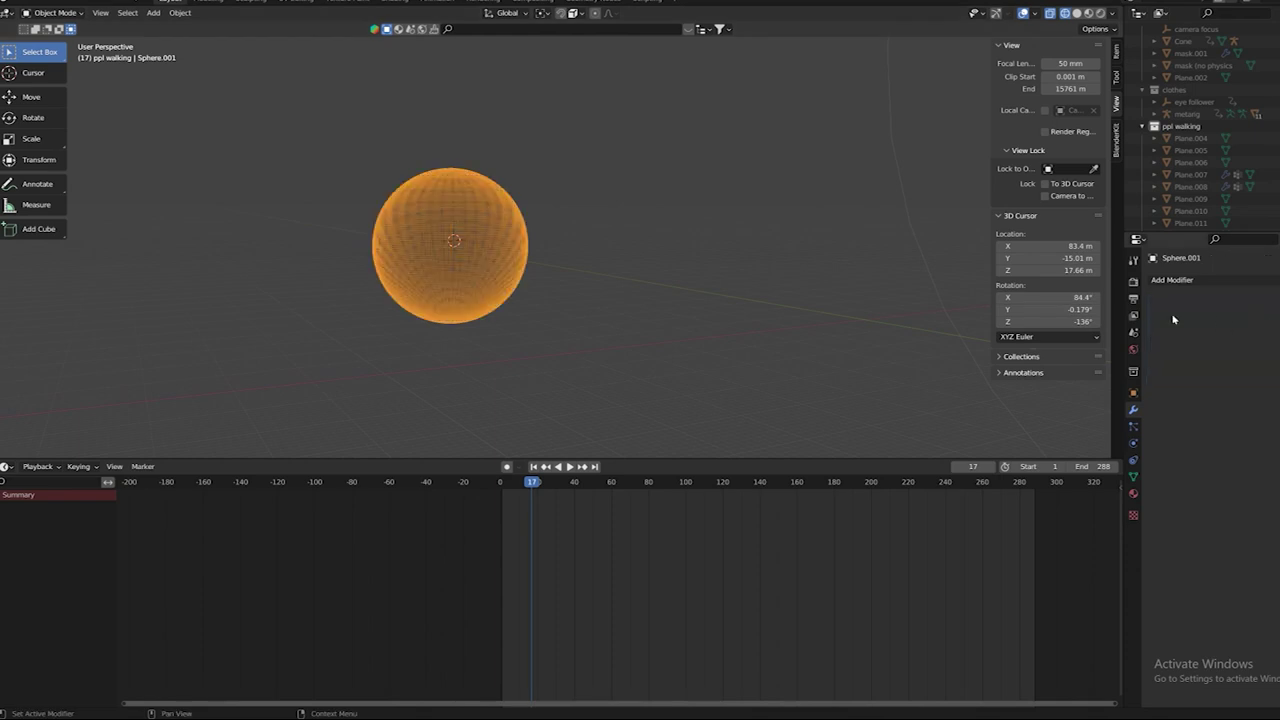
pyautogui.moveTo(600, 252); pyautogui.dragTo(867, 303, button='middle')
pyautogui.scroll(3, 600, 289)
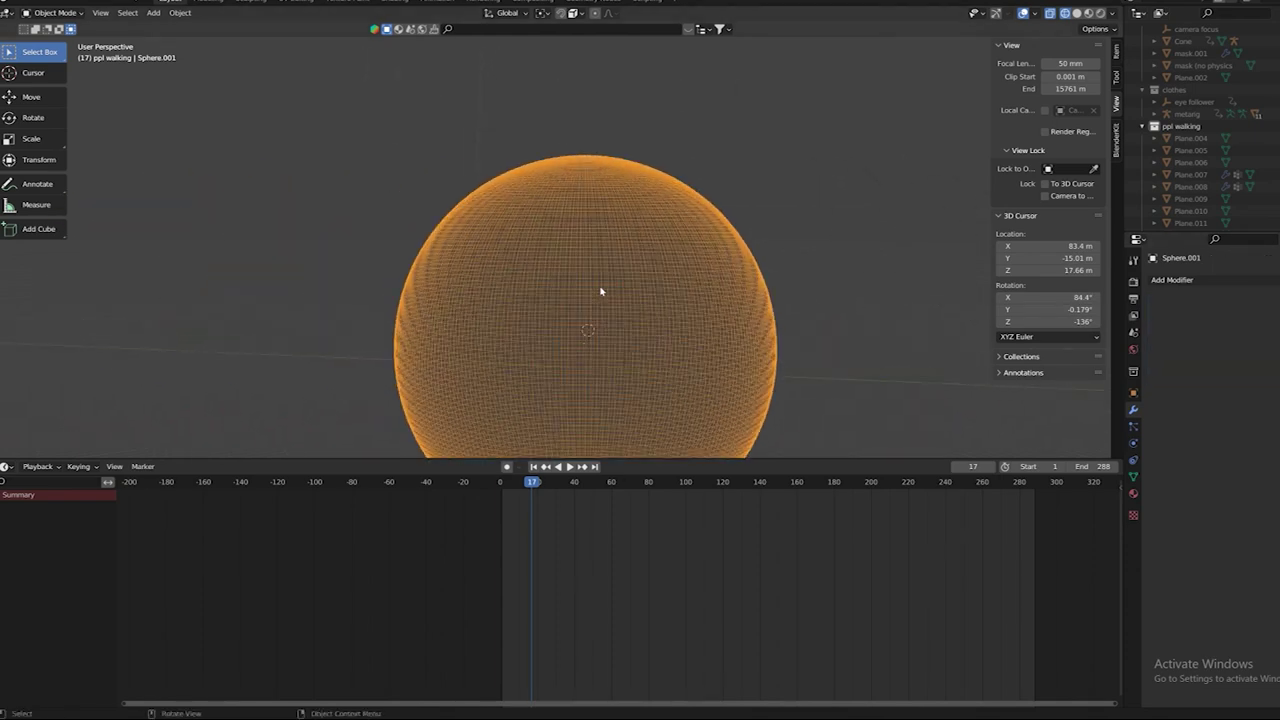
pyautogui.click(1077, 14)
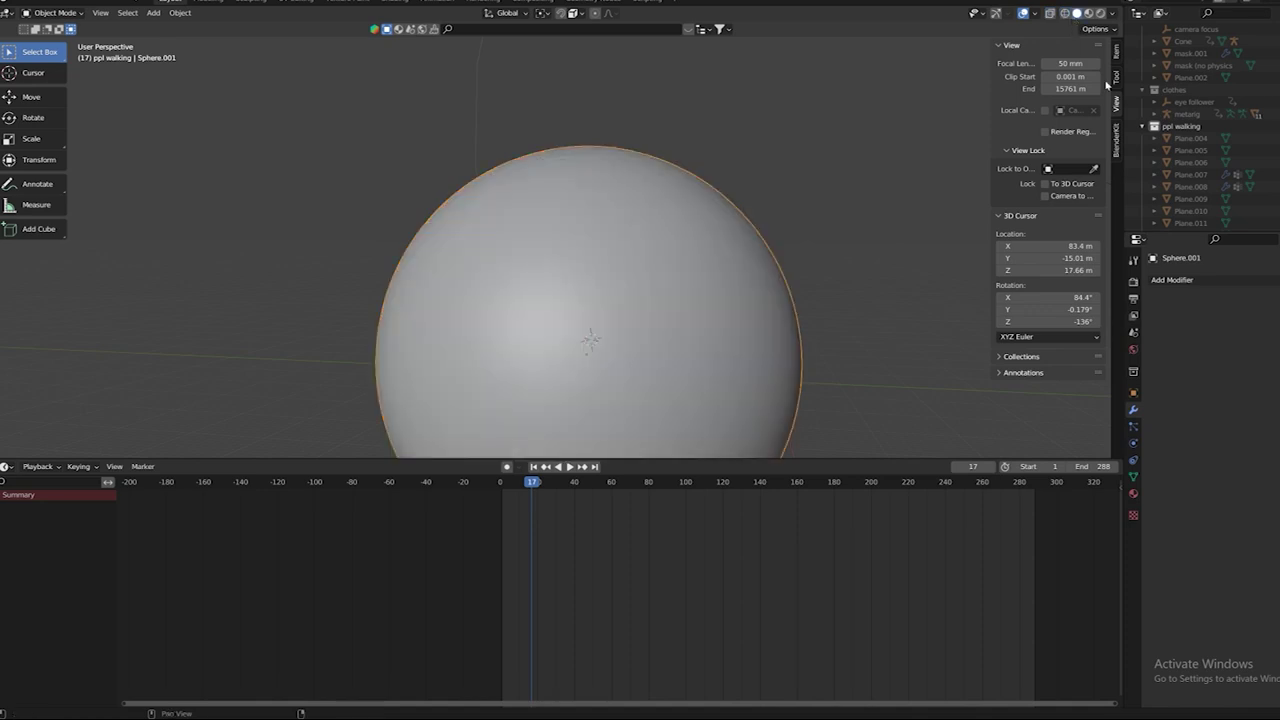
pyautogui.moveTo(960, 290)
pyautogui.mouseDown(button='middle')
pyautogui.moveTo(674, 240)
pyautogui.moveTo(734, 263)
pyautogui.mouseUp(button='middle')
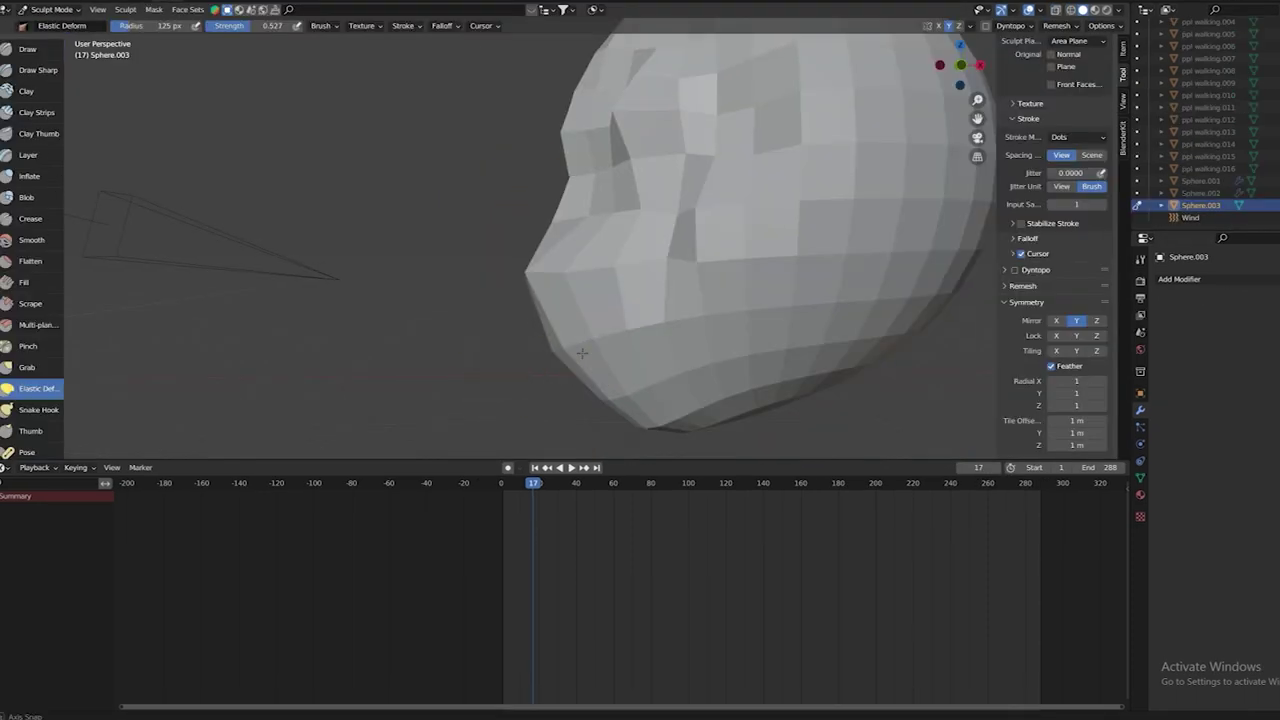
pyautogui.moveTo(581, 353); pyautogui.dragTo(700, 228, button='middle')
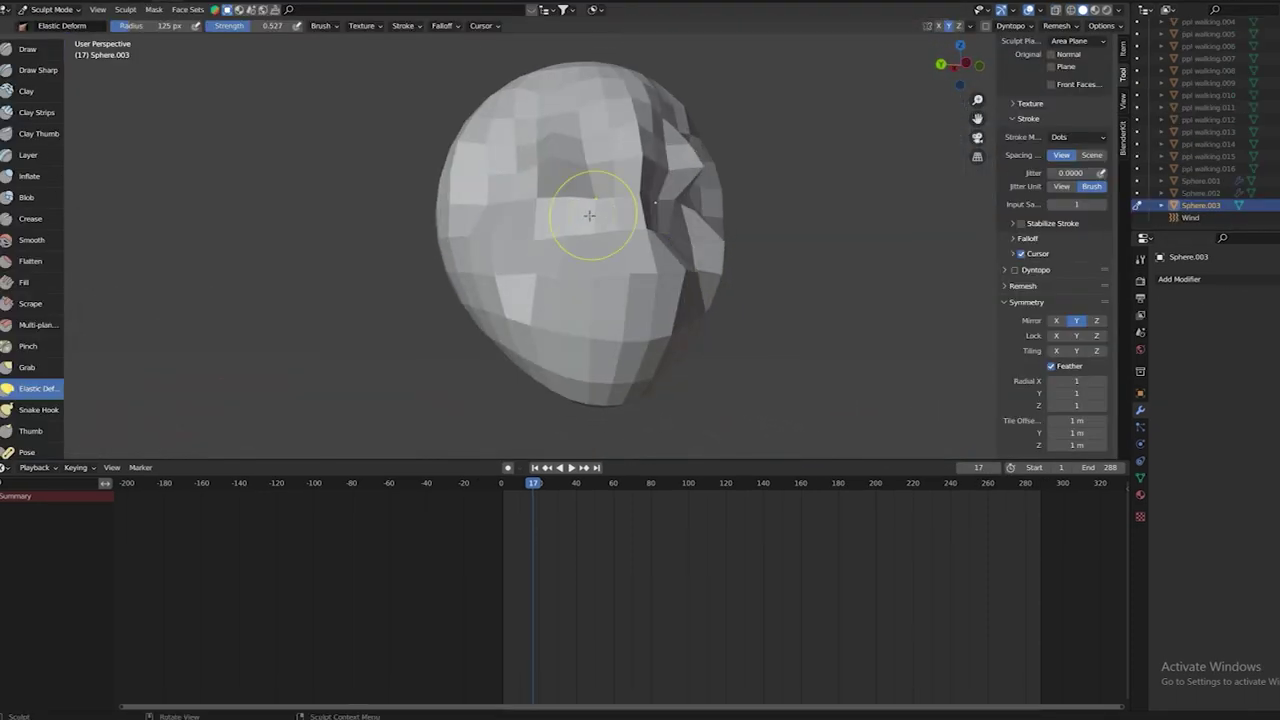
pyautogui.keyDown('ctrl'); pyautogui.moveTo(589, 215); pyautogui.dragTo(780, 250, button='middle'); pyautogui.keyUp('ctrl')
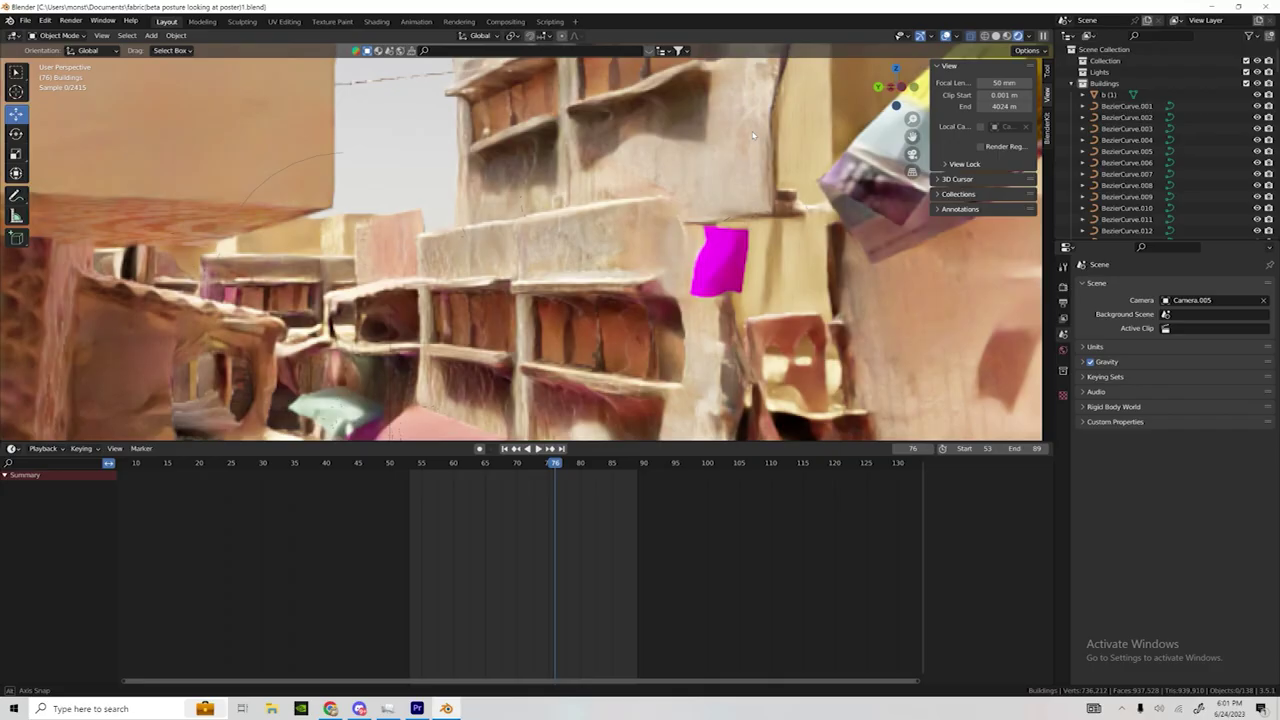
pyautogui.moveTo(640, 200); pyautogui.dragTo(675, 232, button='middle')
pyautogui.moveTo(683, 165); pyautogui.dragTo(668, 195, button='middle')
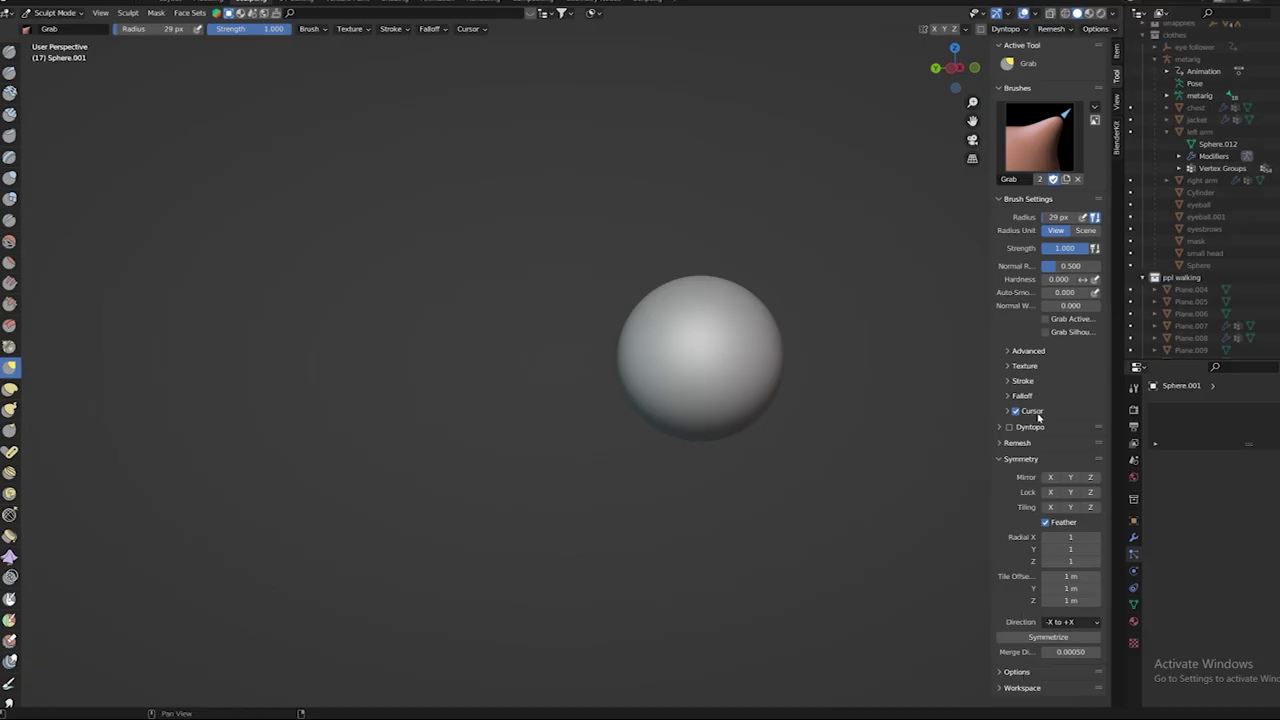
# Step: Enable X mirror symmetry for sculpting the sphere
pyautogui.click(1050, 477)
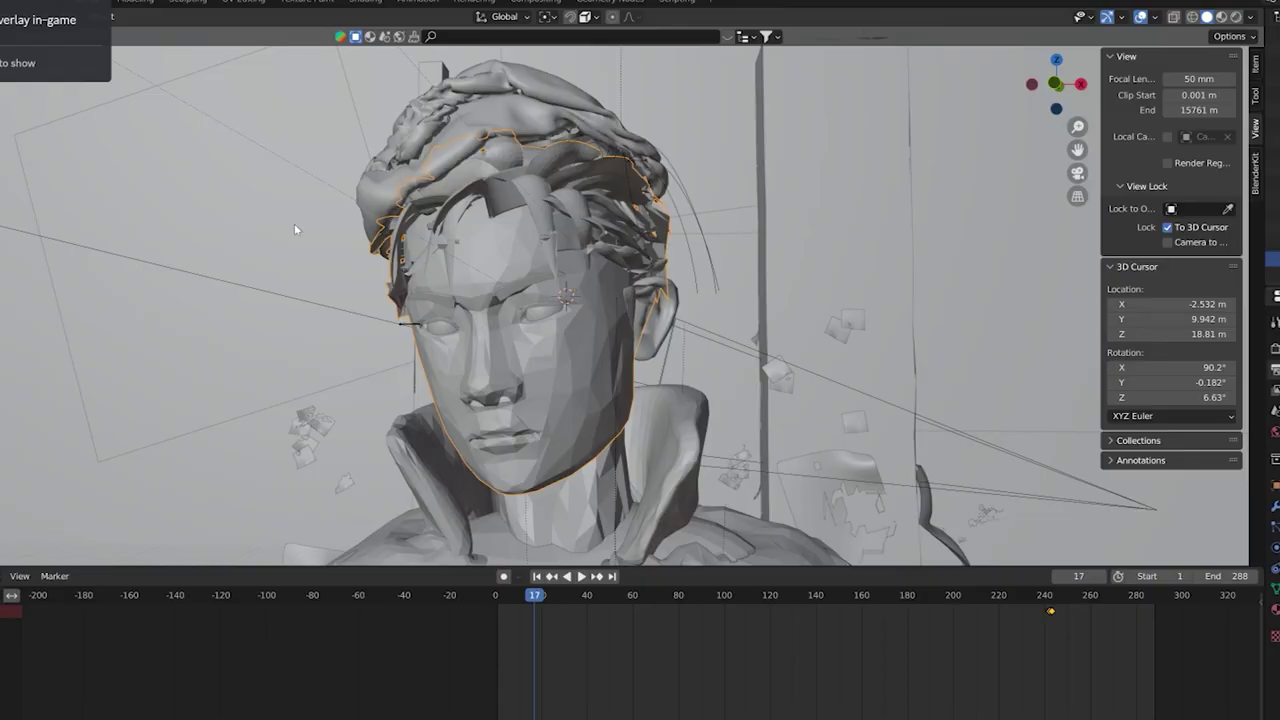
# Step: Move the separate ear onto the side of the character's head
pyautogui.moveTo(294, 229); pyautogui.dragTo(1149, 297, button='middle')
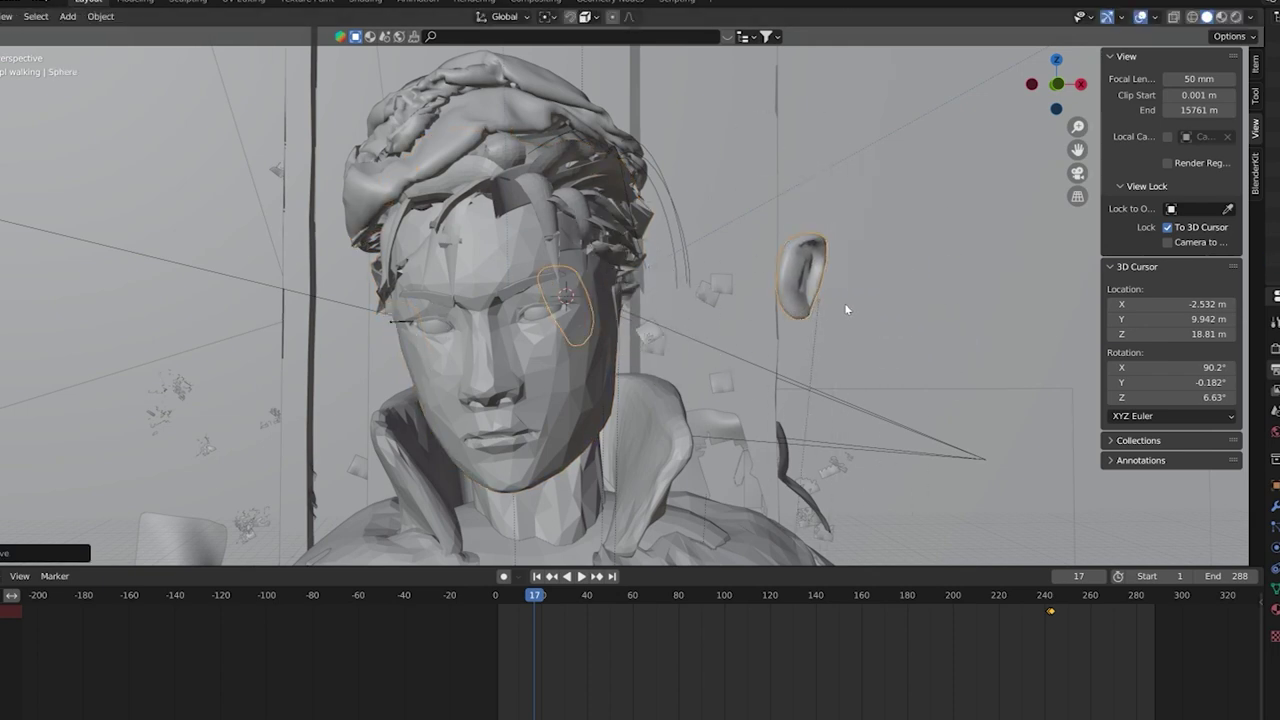
pyautogui.press('g')
pyautogui.click(589, 322)
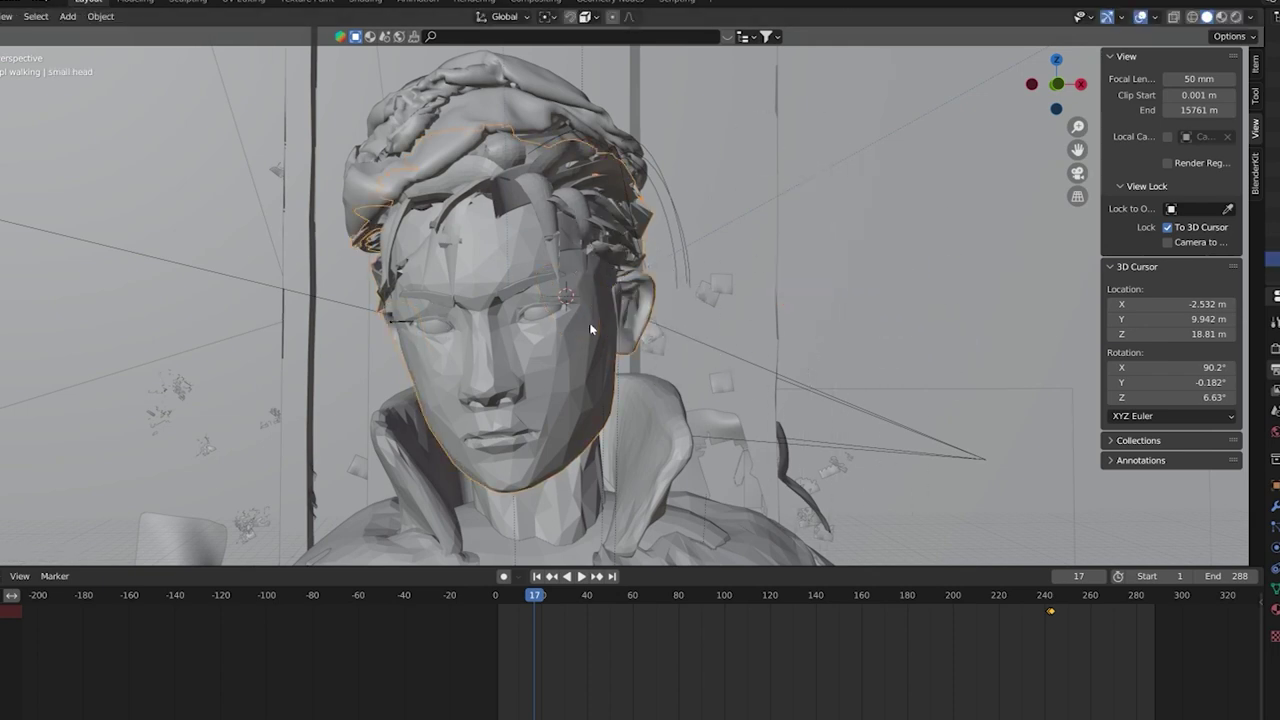
pyautogui.moveTo(632, 317)
pyautogui.mouseDown(button='middle')
pyautogui.moveTo(600, 322)
pyautogui.moveTo(615, 320)
pyautogui.mouseUp(button='middle')
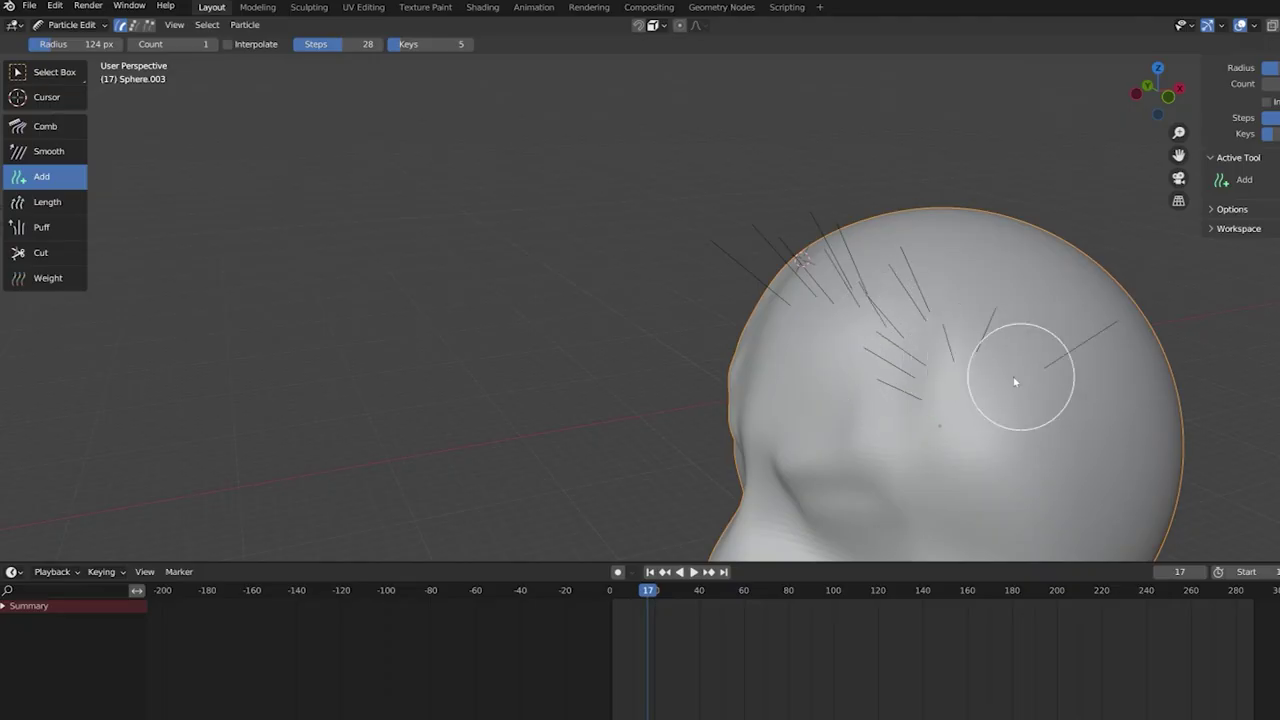
# Step: Add particle hair strands across the side and back of the head with the Add brush at 124 px radius
pyautogui.moveTo(990, 428)
pyautogui.mouseDown()
pyautogui.moveTo(1039, 514)
pyautogui.moveTo(1101, 420)
pyautogui.mouseUp()
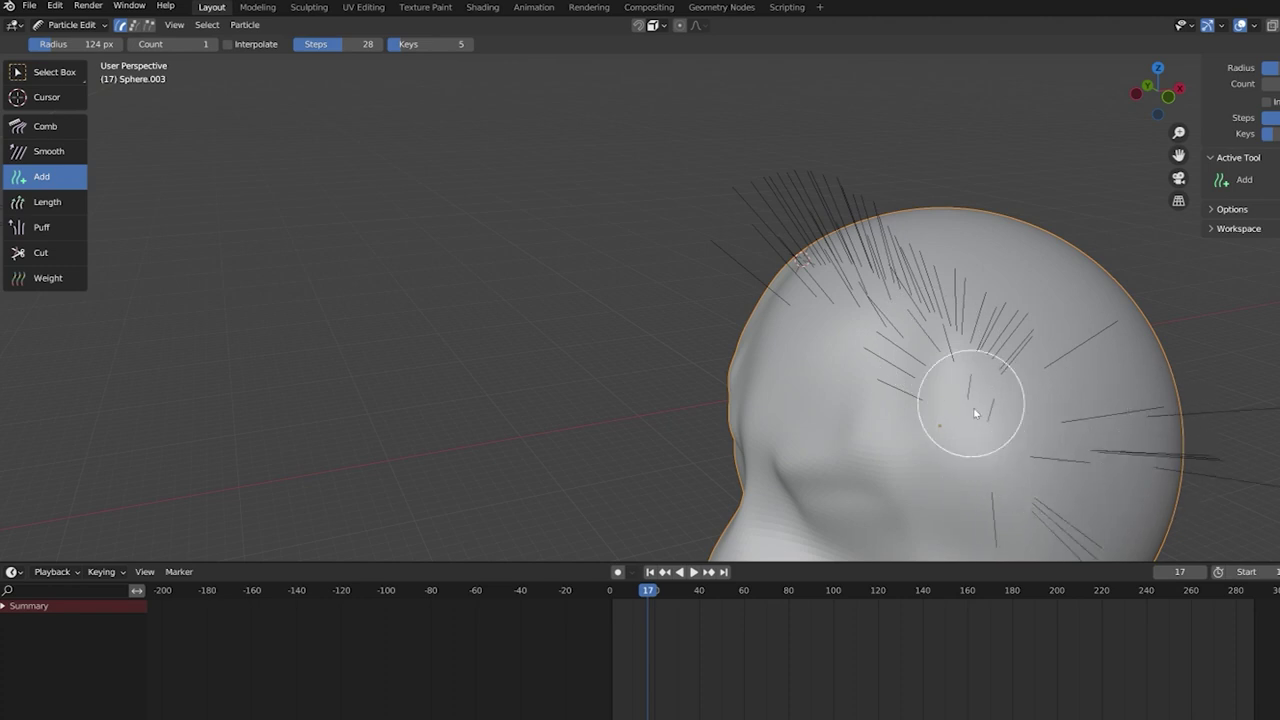
pyautogui.moveTo(1002, 420); pyautogui.dragTo(797, 446, button='middle')
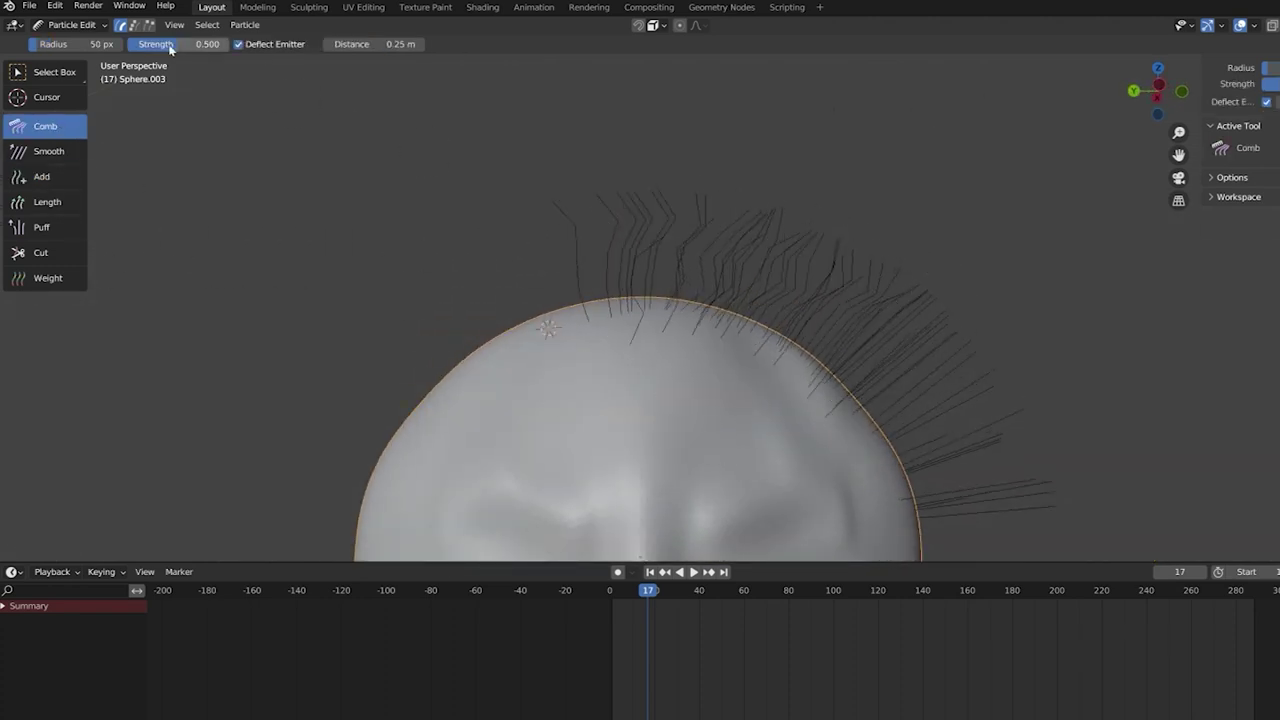
# Step: Comb the hair strands over the head, using a Comb brush with 326 px radius and 0.500 strength
pyautogui.moveTo(620, 230)
pyautogui.mouseDown()
pyautogui.moveTo(757, 229)
pyautogui.moveTo(760, 460)
pyautogui.mouseUp()
pyautogui.moveTo(760, 460); pyautogui.dragTo(689, 394, button='middle')
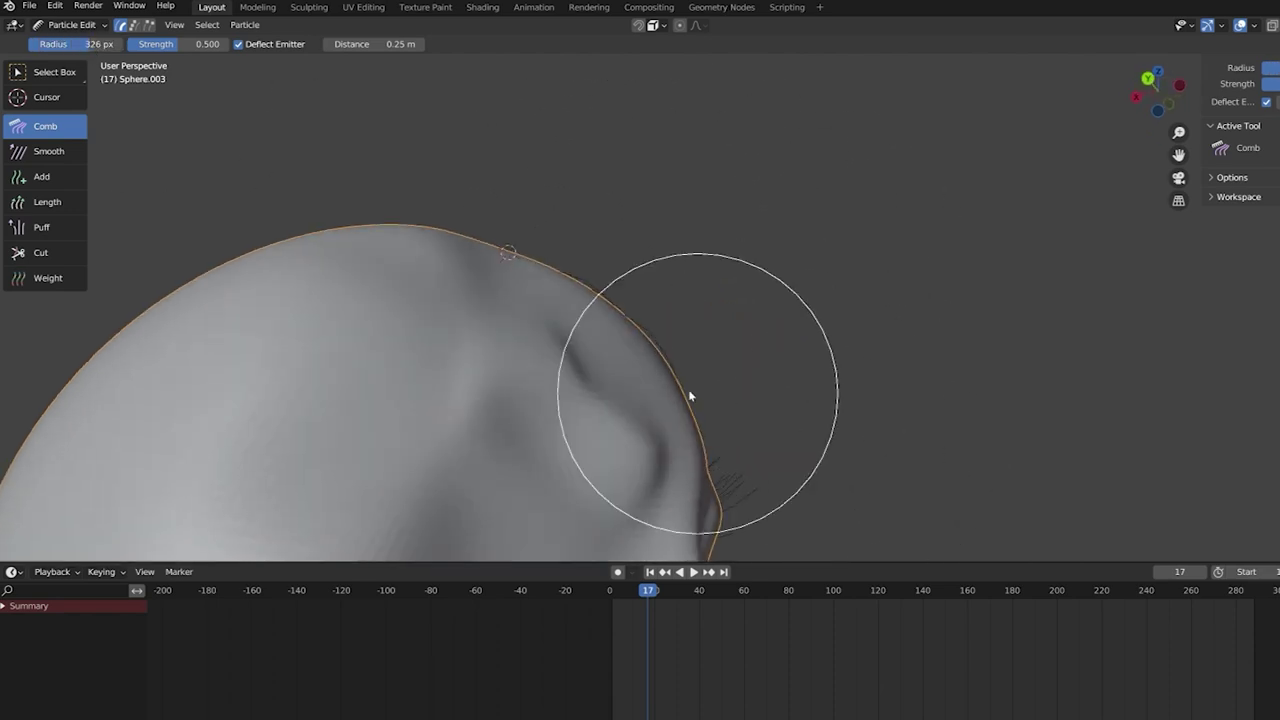
pyautogui.moveTo(823, 420); pyautogui.dragTo(839, 419, button='middle')
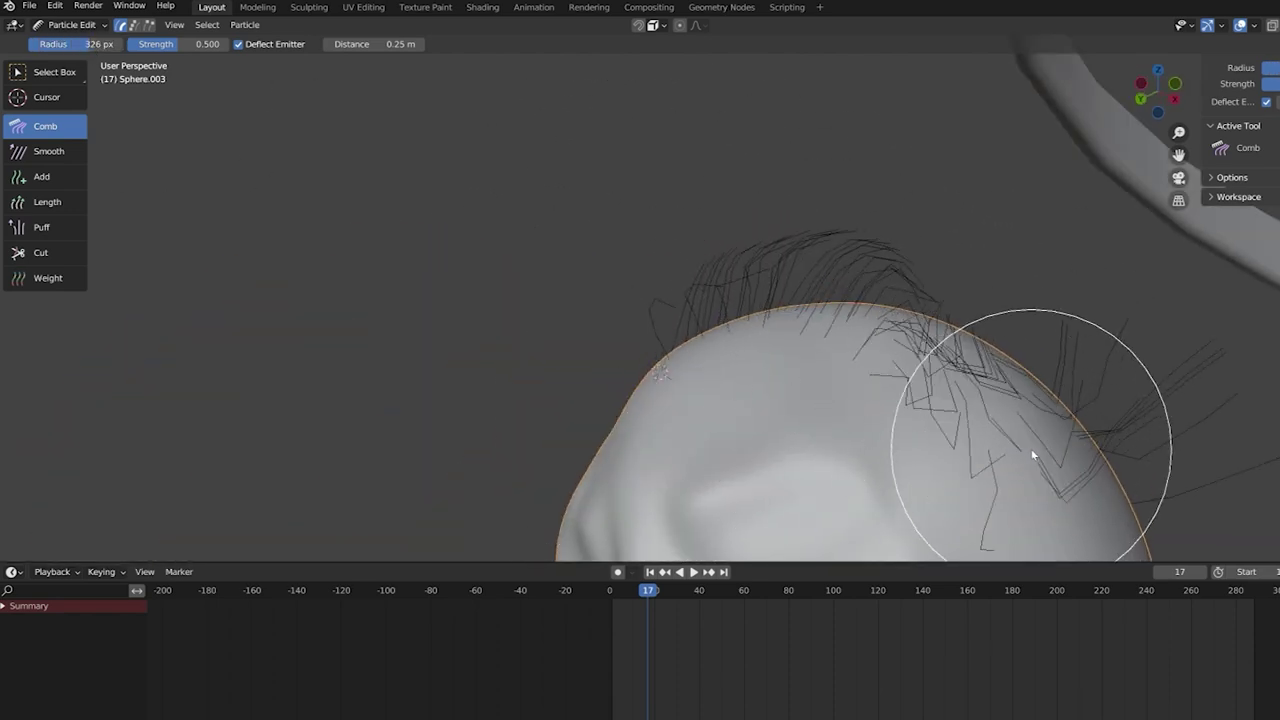
pyautogui.moveTo(1033, 455); pyautogui.dragTo(866, 383, button='middle')
pyautogui.moveTo(1156, 434); pyautogui.dragTo(946, 391, button='middle')
pyautogui.scroll(-5, 700, 460)
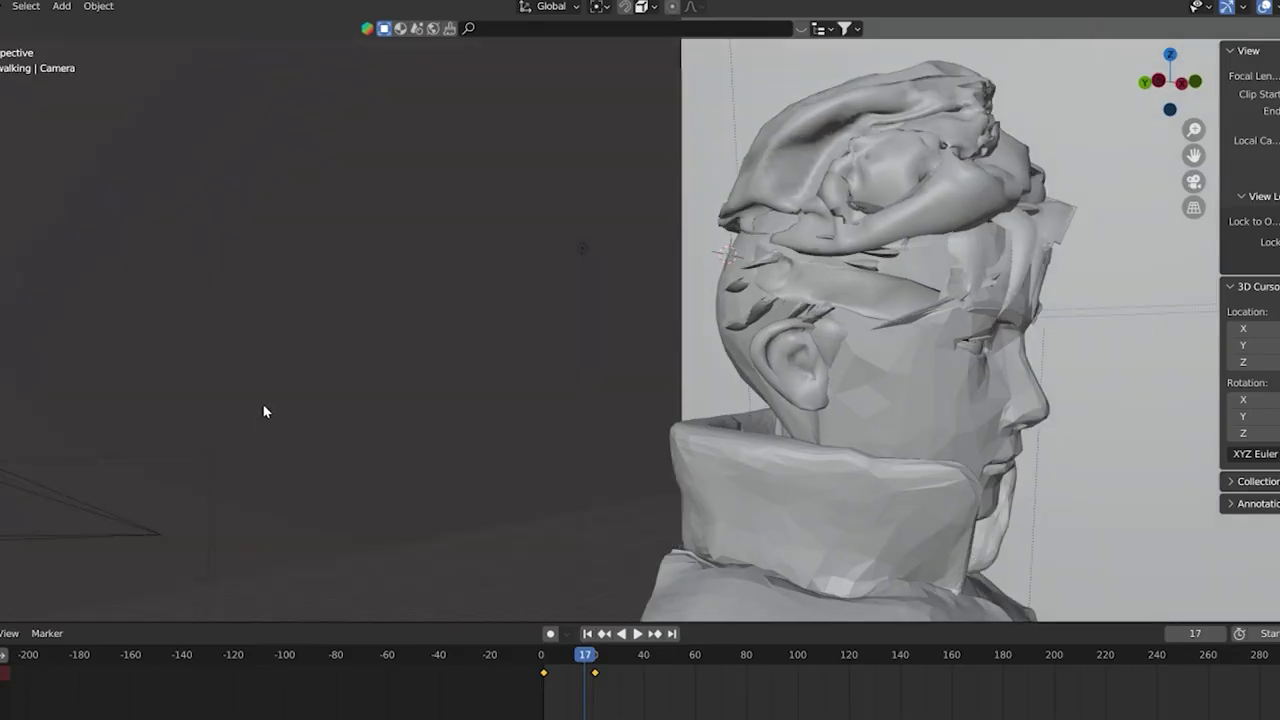
pyautogui.moveTo(263, 409); pyautogui.dragTo(505, 405, button='middle')
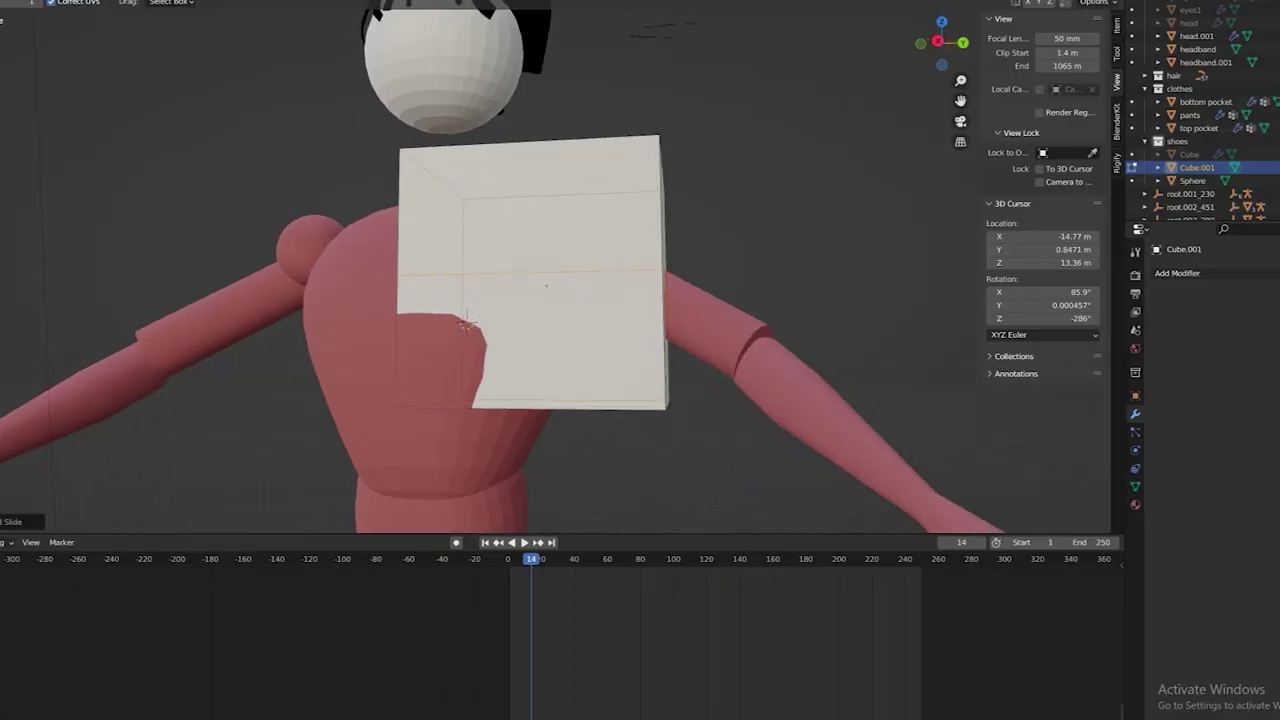
# Step: Select the lower part of the jacket cube and extend it down over the torso
pyautogui.moveTo(320, 380); pyautogui.dragTo(694, 491)
pyautogui.scroll(-3, 699, 465)
pyautogui.moveTo(703, 443); pyautogui.dragTo(414, 317, button='middle')
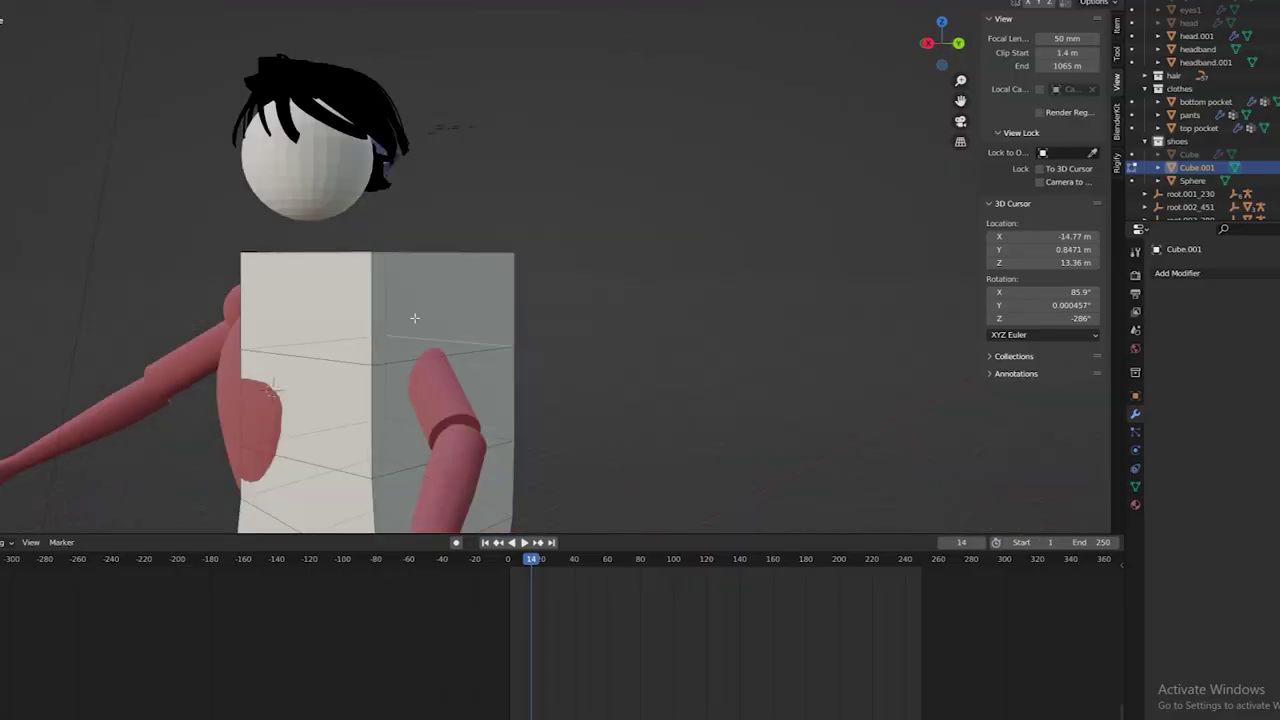
# Step: Extrude the upper side face of the jacket mesh outward and down along the arm to form a sleeve
pyautogui.moveTo(208, 183); pyautogui.dragTo(441, 290, button='middle')
pyautogui.press('e')
pyautogui.click(660, 340)
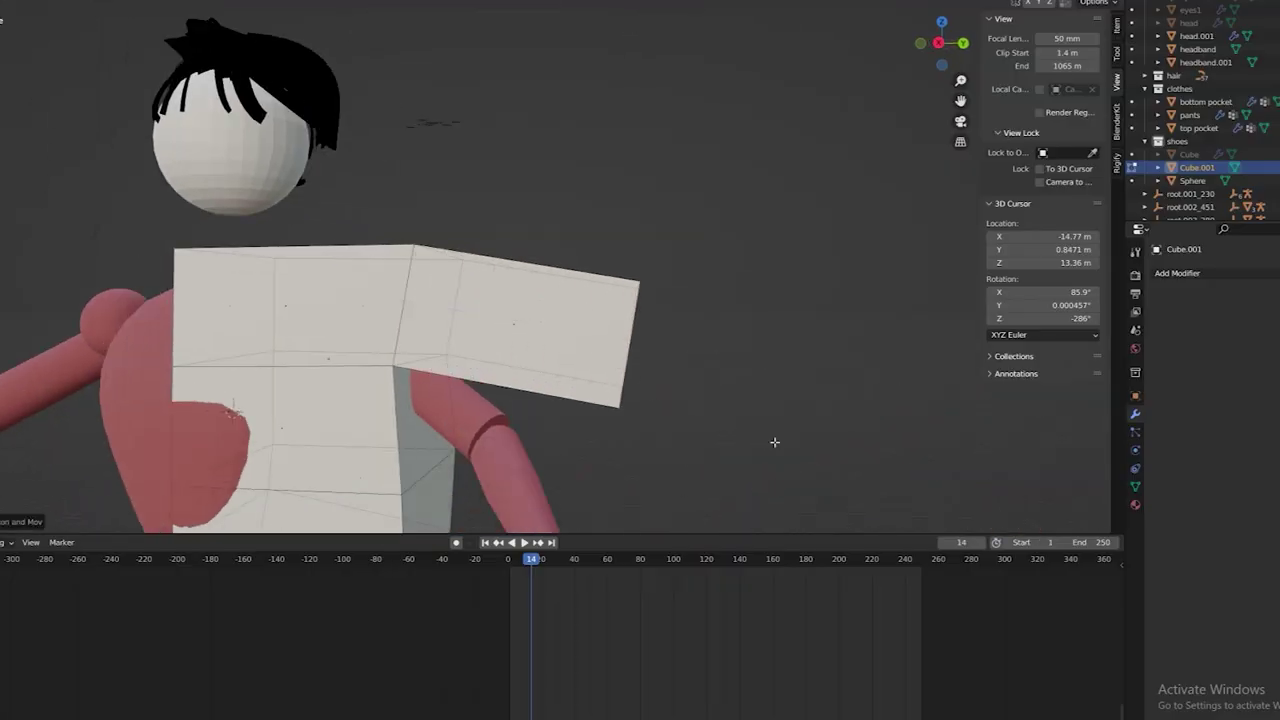
pyautogui.moveTo(660, 340); pyautogui.dragTo(775, 442, button='middle')
pyautogui.moveTo(626, 333); pyautogui.dragTo(810, 176, button='middle')
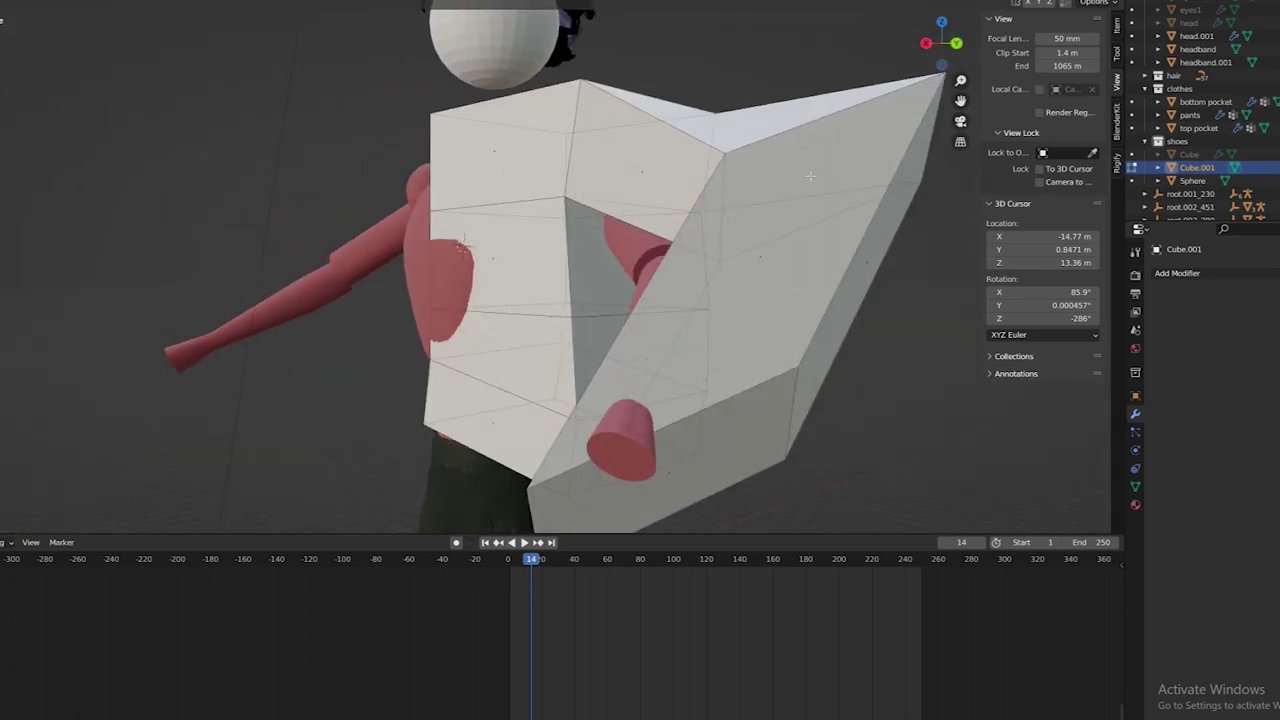
pyautogui.scroll(-2, 771, 157)
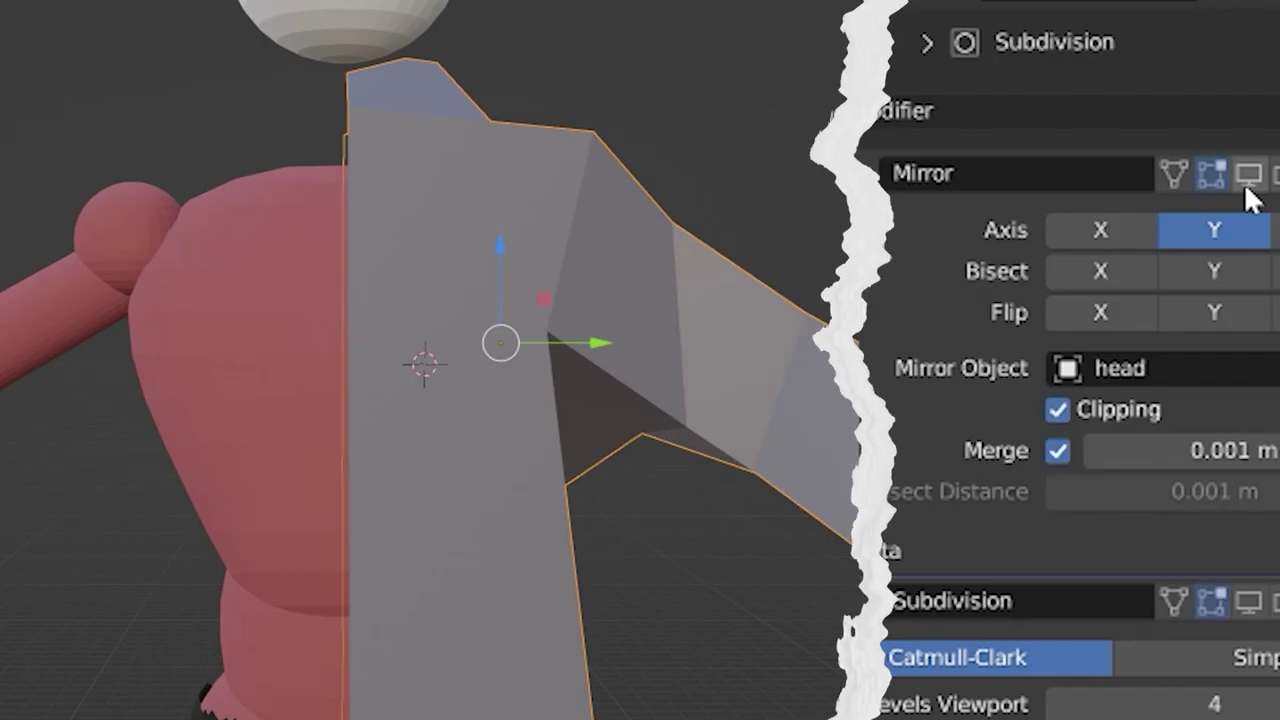
# Step: Toggle the Mirror modifier's viewport display repeatedly to compare the jacket with and without its mirrored half
pyautogui.click(1248, 185)
pyautogui.click(1248, 185)
pyautogui.click(1248, 185)
pyautogui.click(1248, 185)
pyautogui.click(1248, 185)
pyautogui.click(1248, 185)
pyautogui.click(1248, 185)
pyautogui.click(1248, 185)
pyautogui.click(1248, 185)
pyautogui.click(1248, 185)
pyautogui.click(1248, 185)
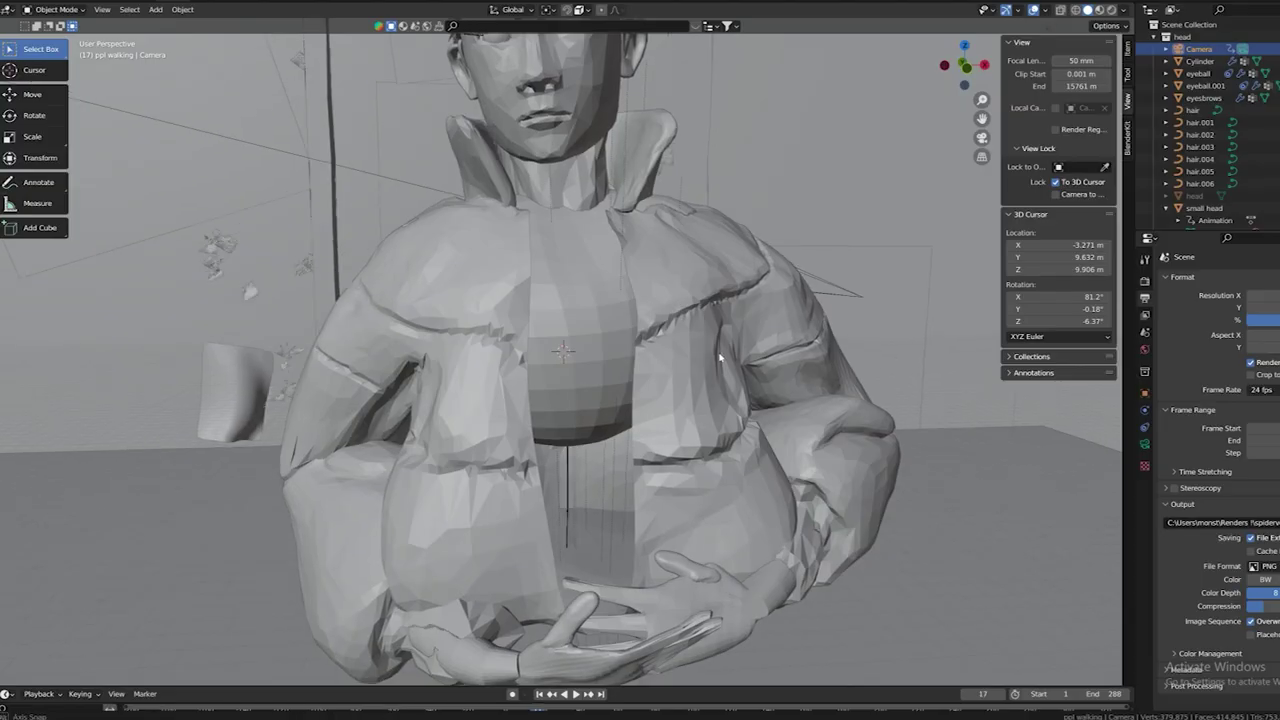
pyautogui.moveTo(600, 345); pyautogui.dragTo(68, 208, button='middle')
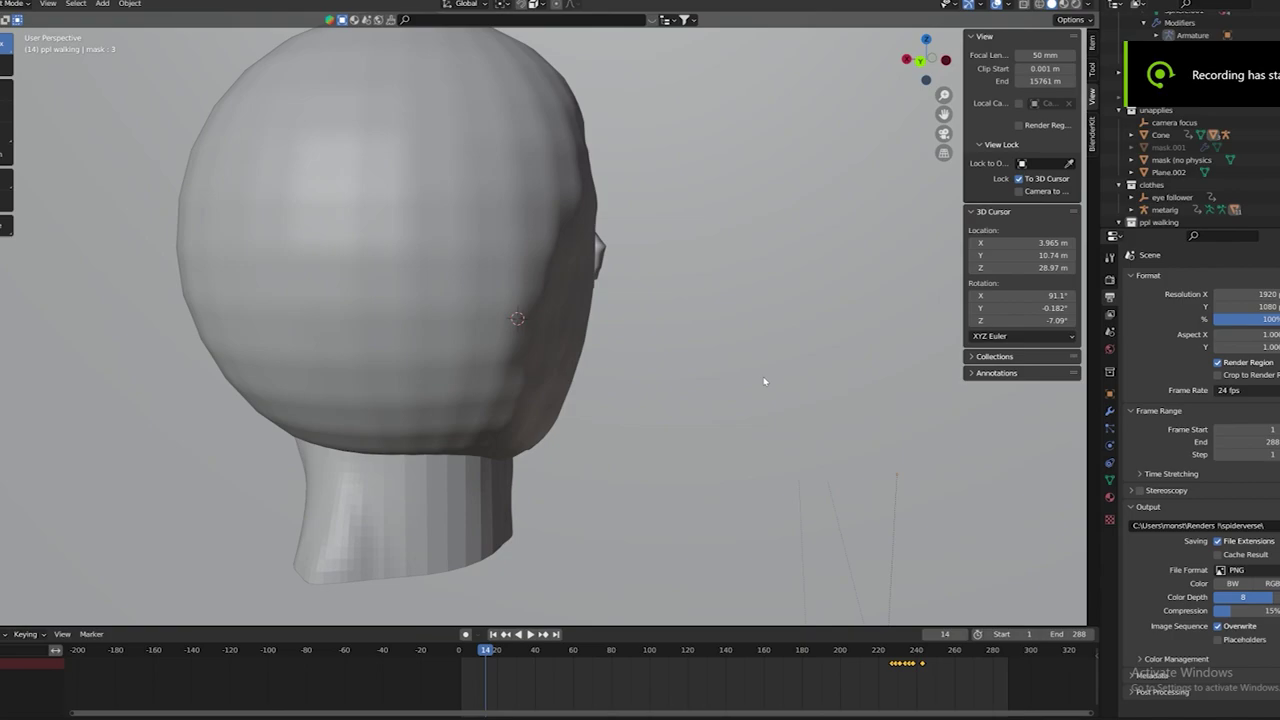
# Step: Add Cloth physics to the mask and open the options of the Cloth modifier
pyautogui.moveTo(763, 376); pyautogui.dragTo(537, 366, button='middle')
pyautogui.click(1110, 445)
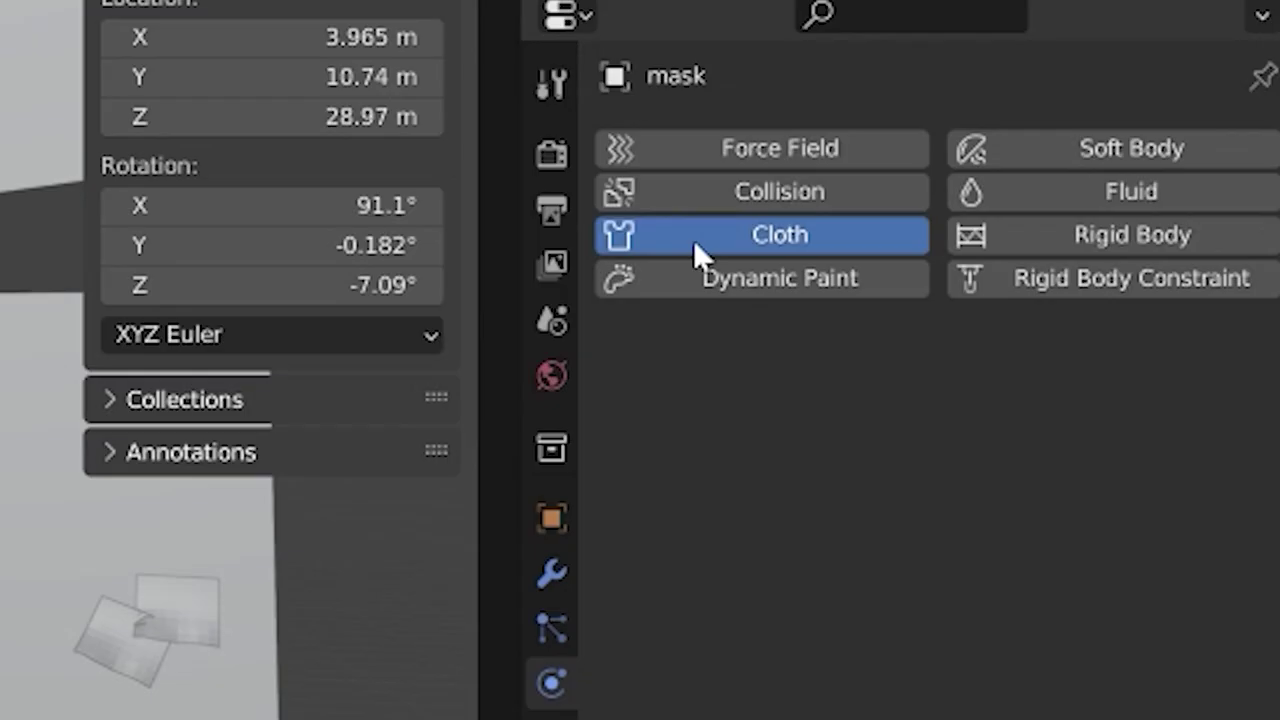
pyautogui.click(1155, 306)
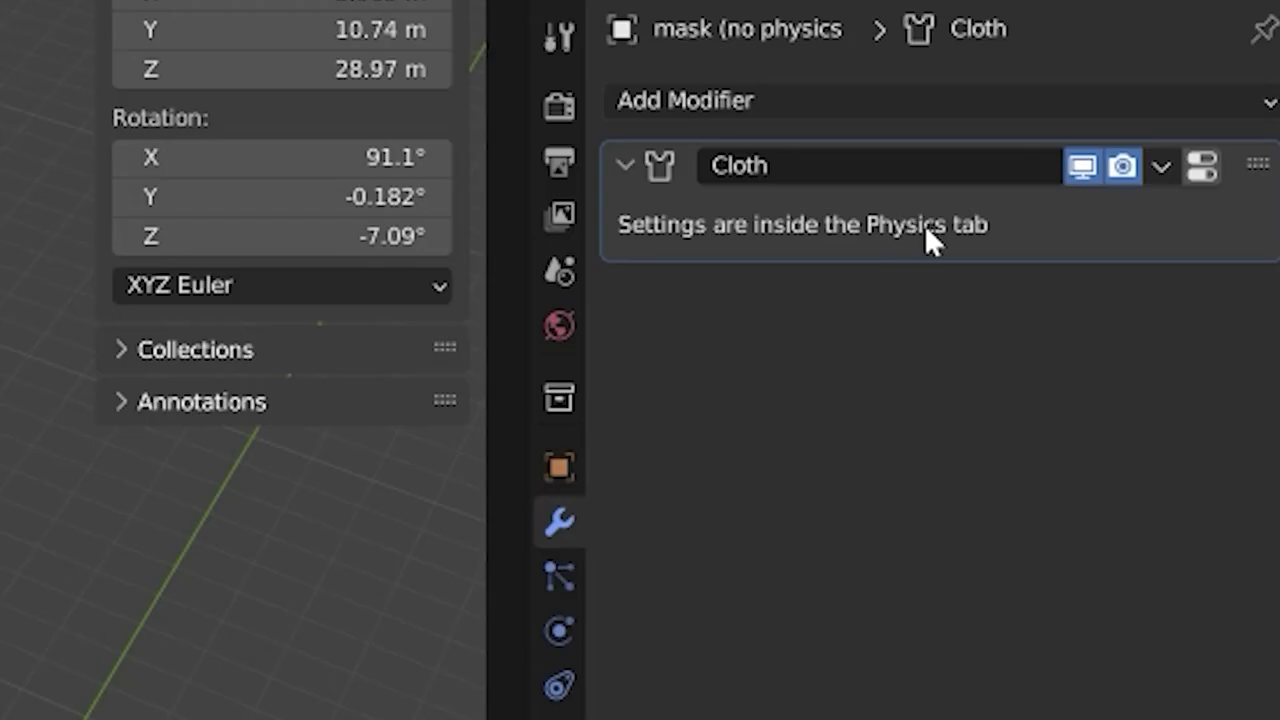
pyautogui.click(1160, 168)
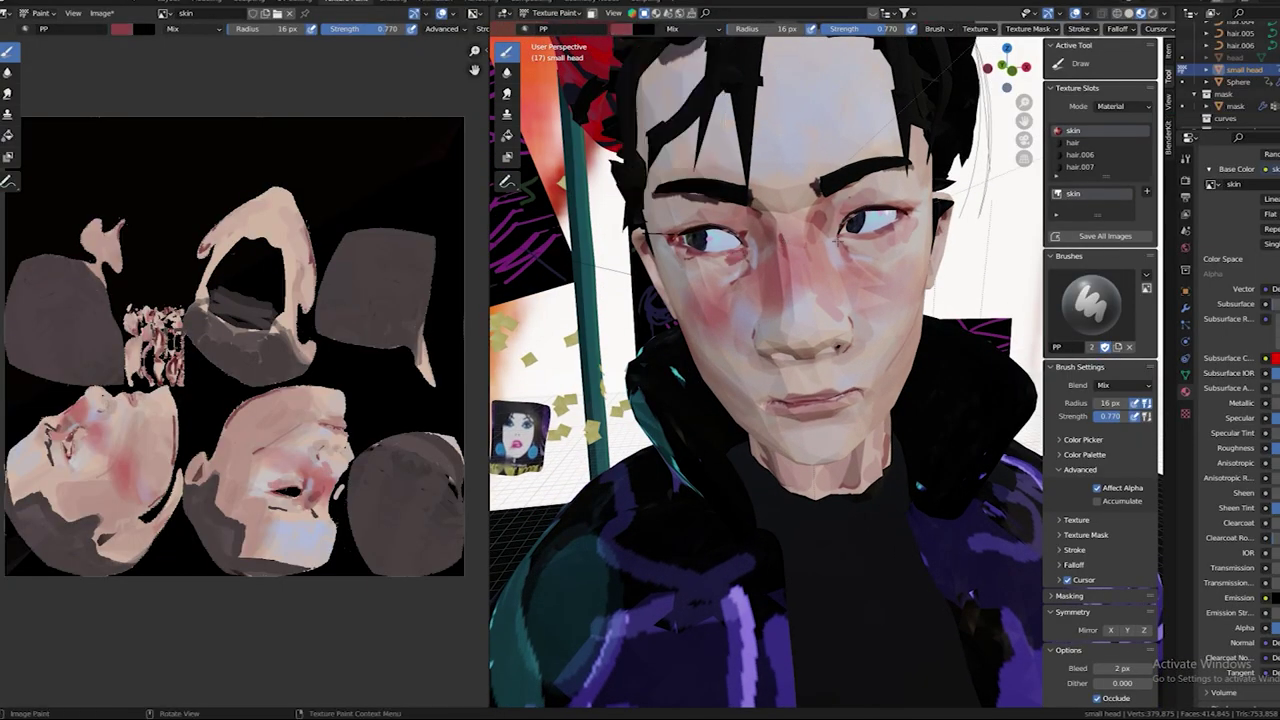
pyautogui.moveTo(866, 267); pyautogui.dragTo(902, 286, button='middle')
pyautogui.scroll(8, 870, 380)
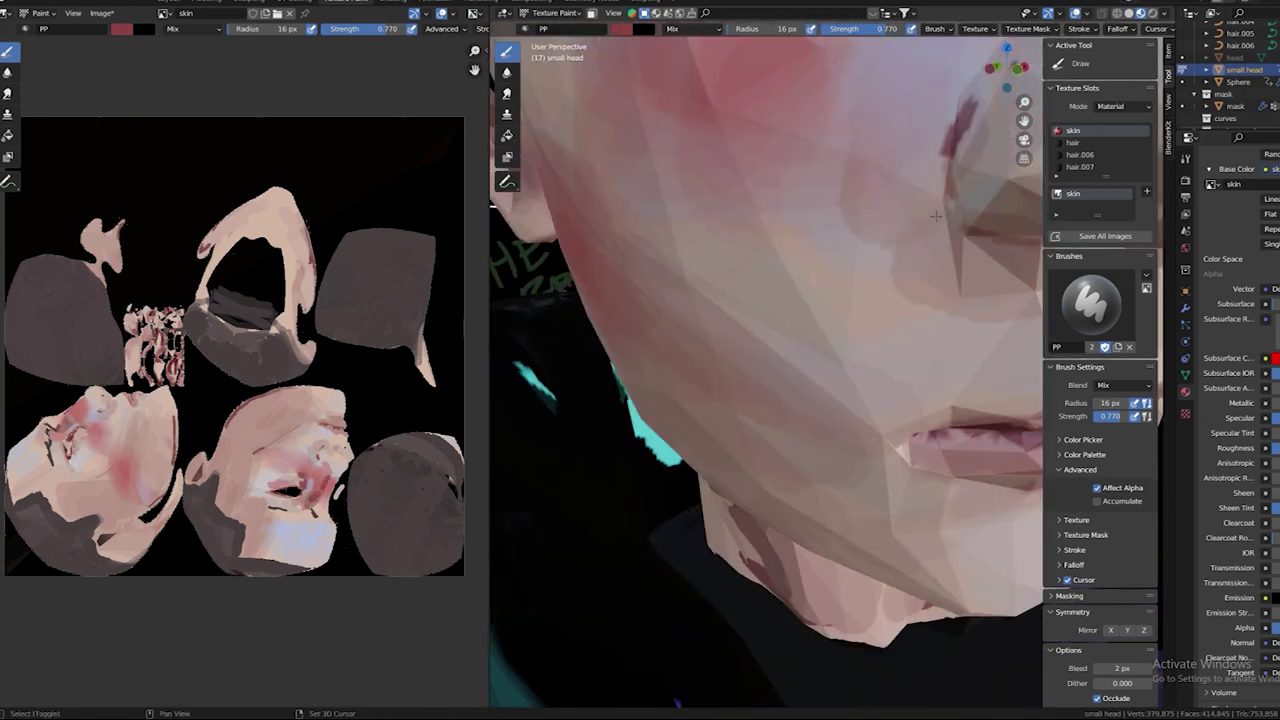
pyautogui.moveTo(885, 350); pyautogui.dragTo(860, 440)
pyautogui.scroll(-10, 878, 443)
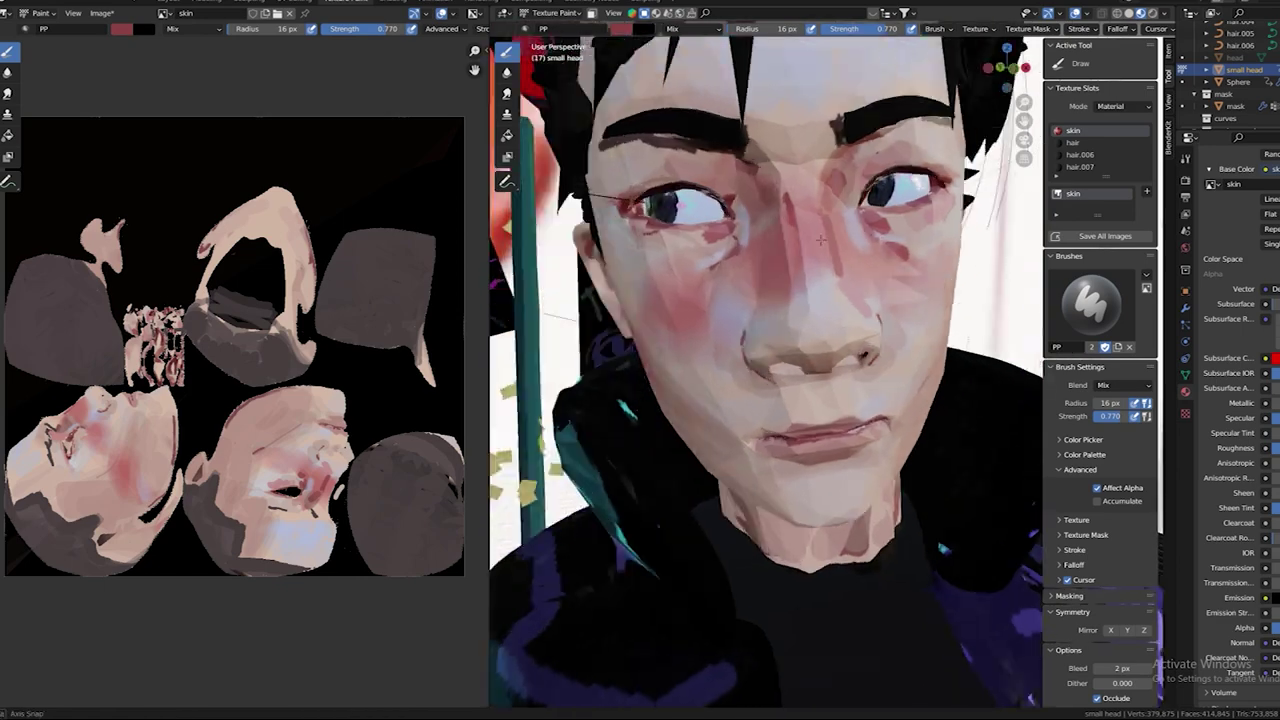
pyautogui.moveTo(870, 320); pyautogui.dragTo(790, 272, button='middle')
# Step: Open the project's file commands and the commands for the skin texture image
pyautogui.click(101, 12)
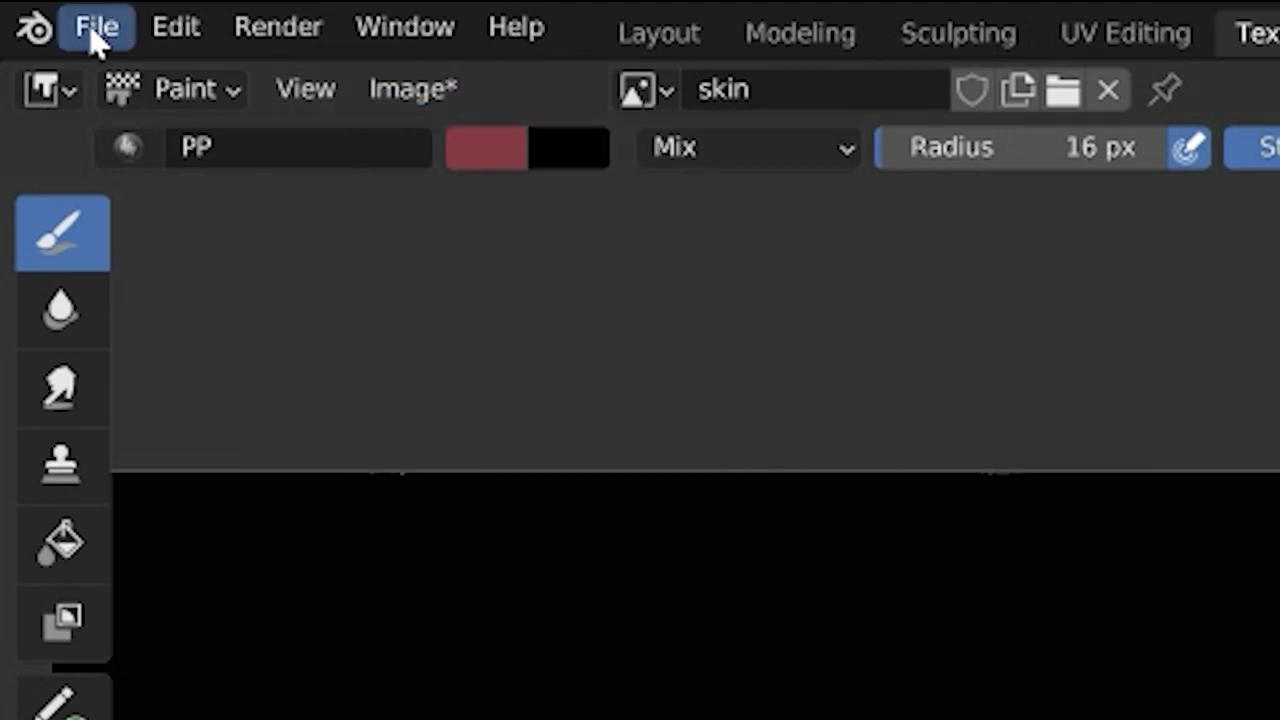
pyautogui.click(95, 30)
pyautogui.click(396, 100)
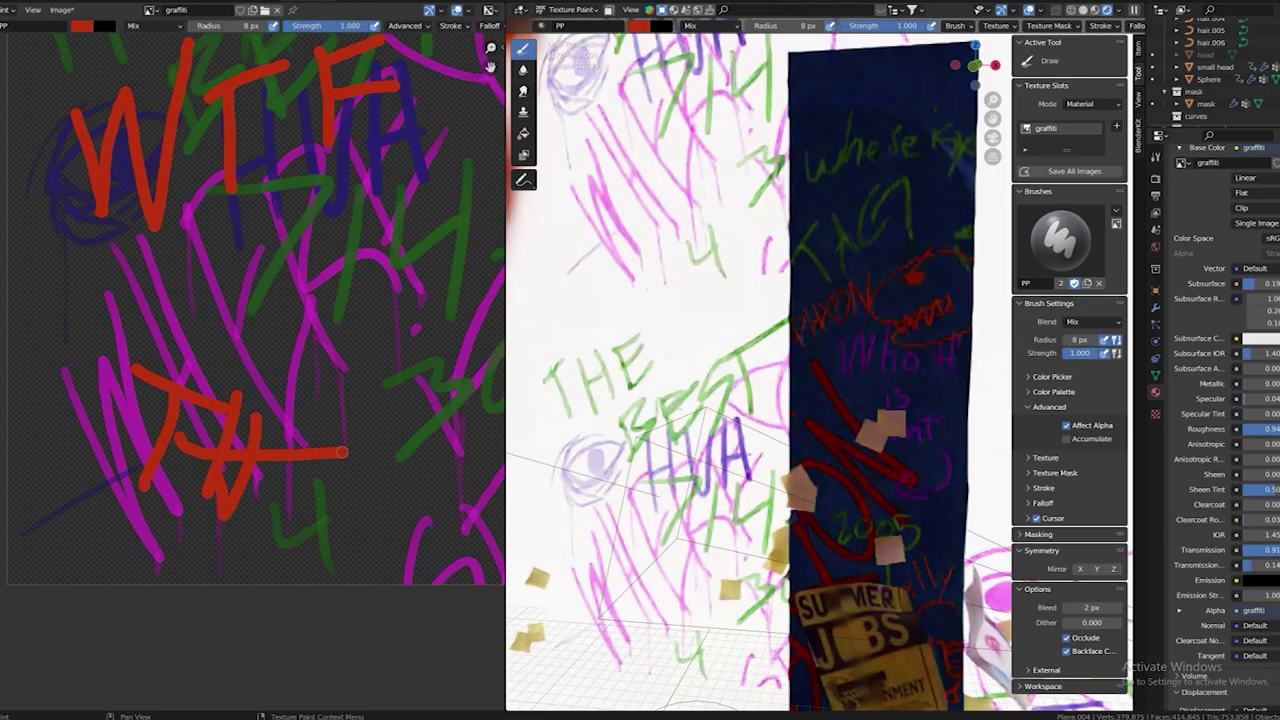
# Step: Paint large red tag lettering across the lower part of the graffiti texture with an 8 px brush at strength 1.000
pyautogui.moveTo(256, 425); pyautogui.dragTo(448, 430)
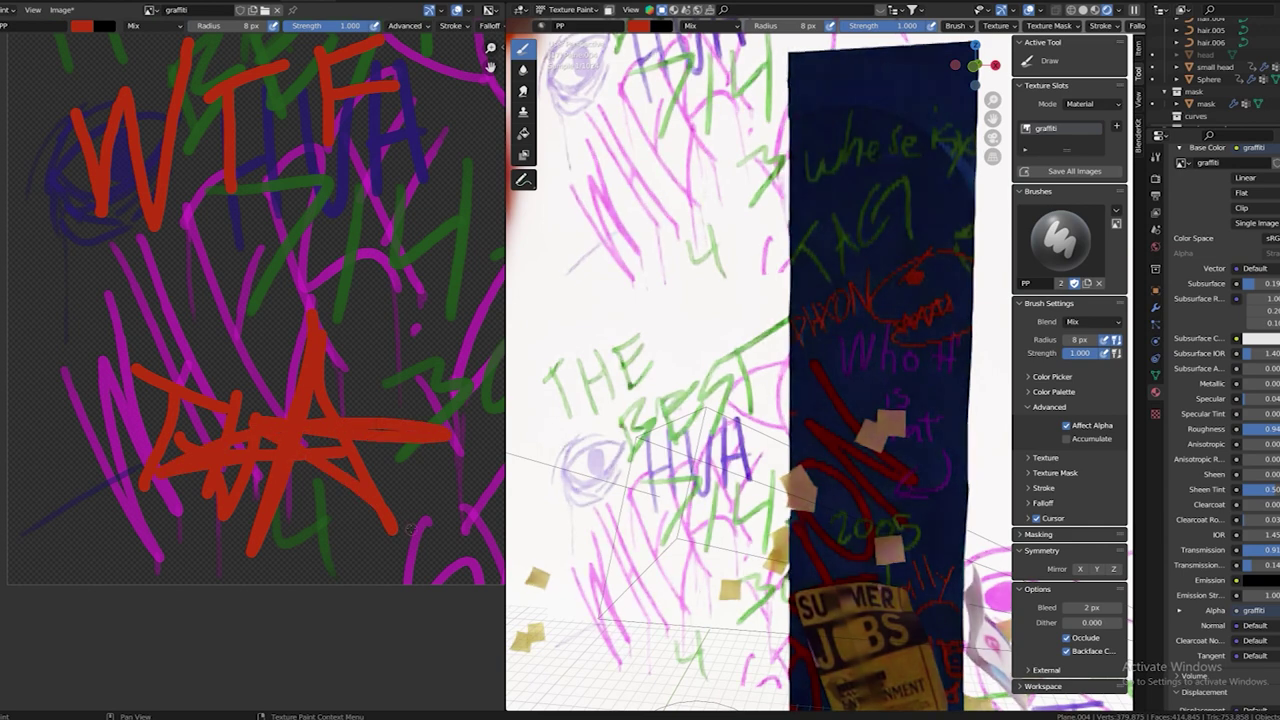
pyautogui.moveTo(475, 385); pyautogui.dragTo(410, 540)
pyautogui.moveTo(441, 452); pyautogui.dragTo(321, 424, button='middle')
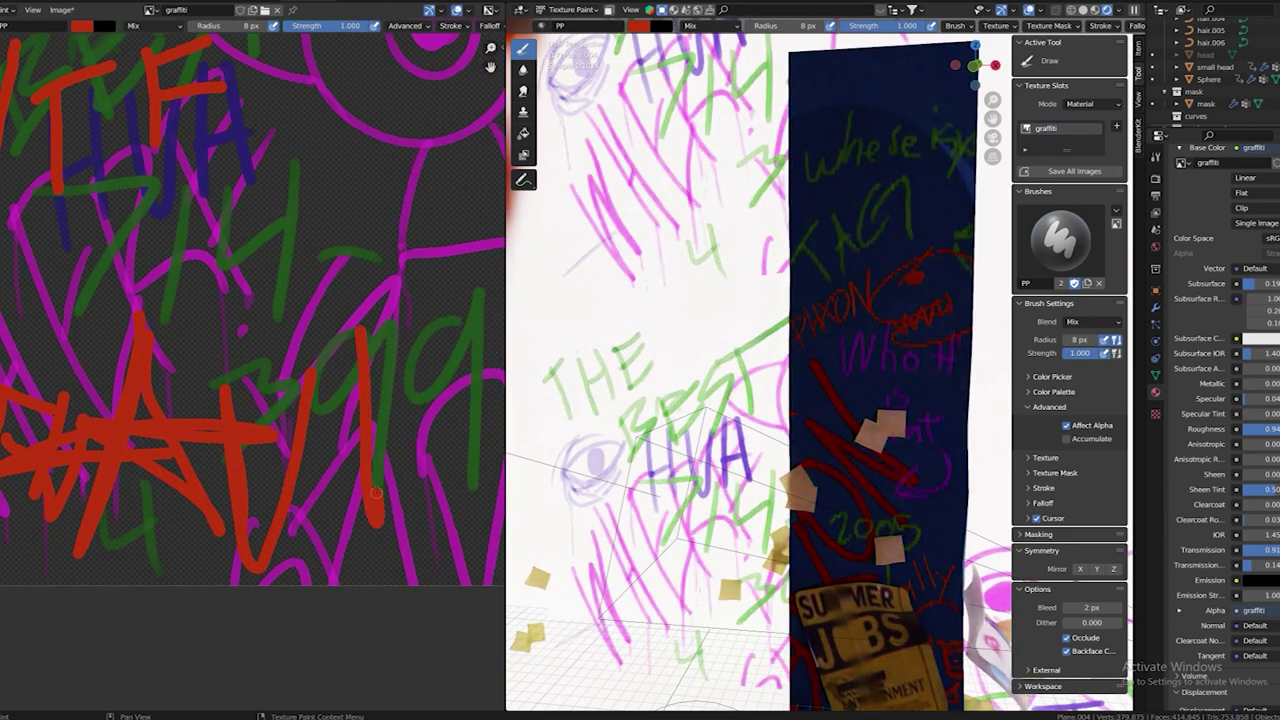
pyautogui.scroll(-3, 376, 492)
# Step: Save the painted graffiti image
pyautogui.click(61, 9)
pyautogui.click(72, 107)
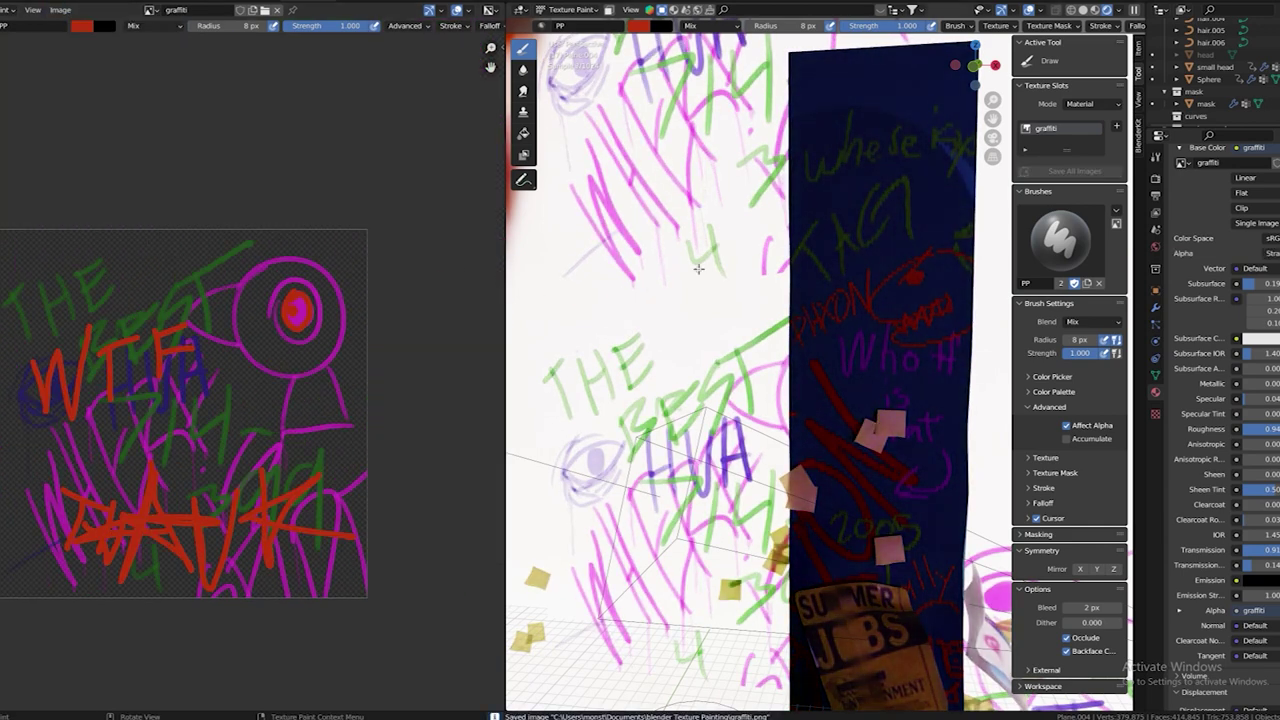
pyautogui.moveTo(700, 273); pyautogui.dragTo(823, 175, button='middle')
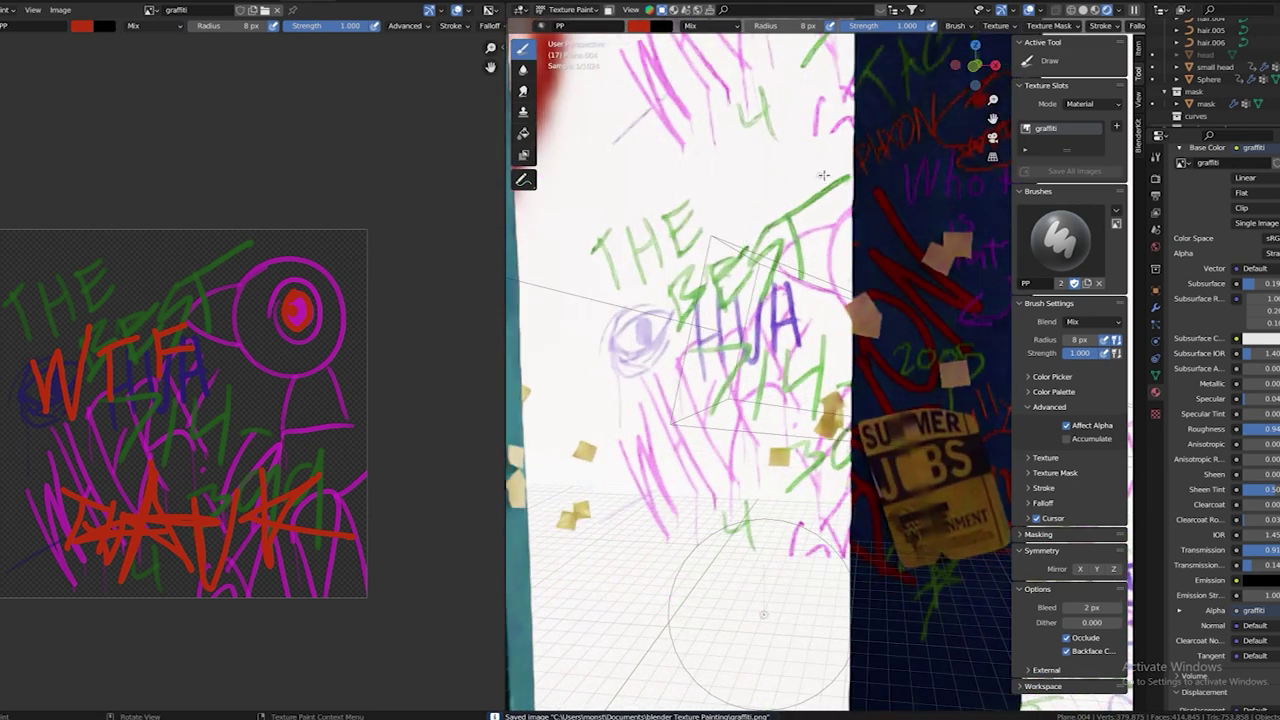
# Step: Switch the viewport shading away from rendered and back to rendered to check the graffiti on the wall planes
pyautogui.click(1098, 10)
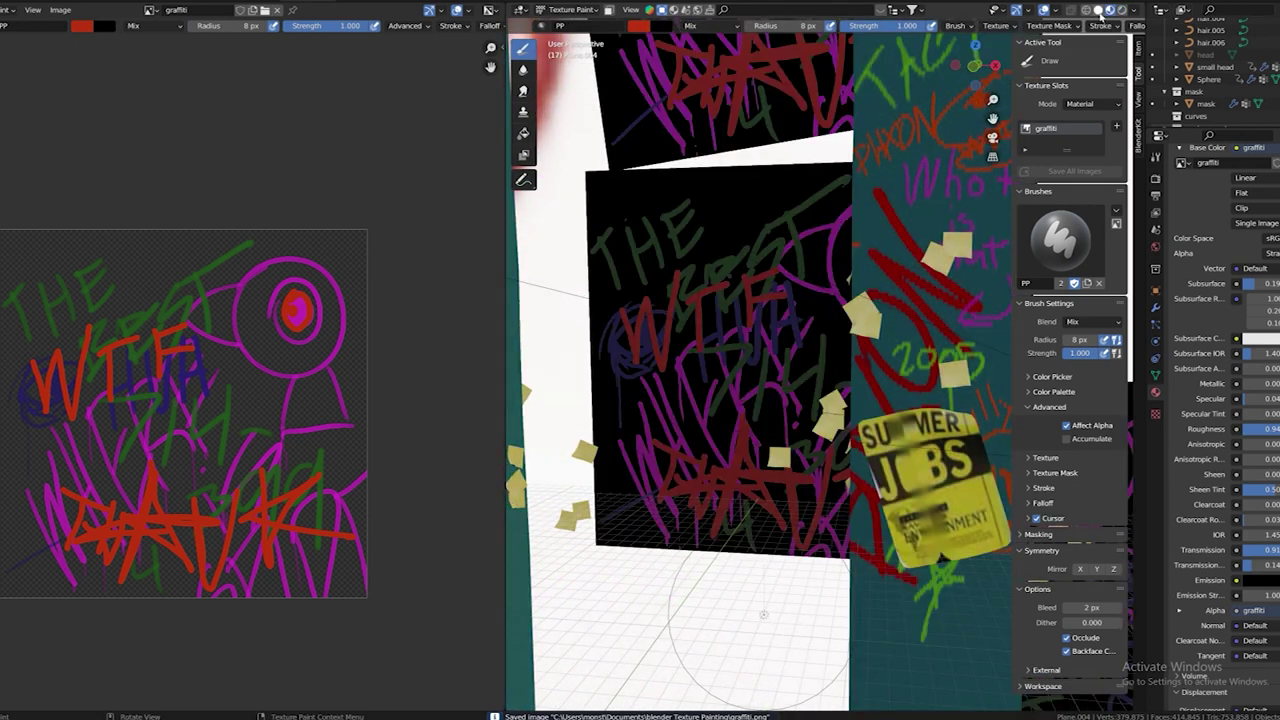
pyautogui.click(1121, 10)
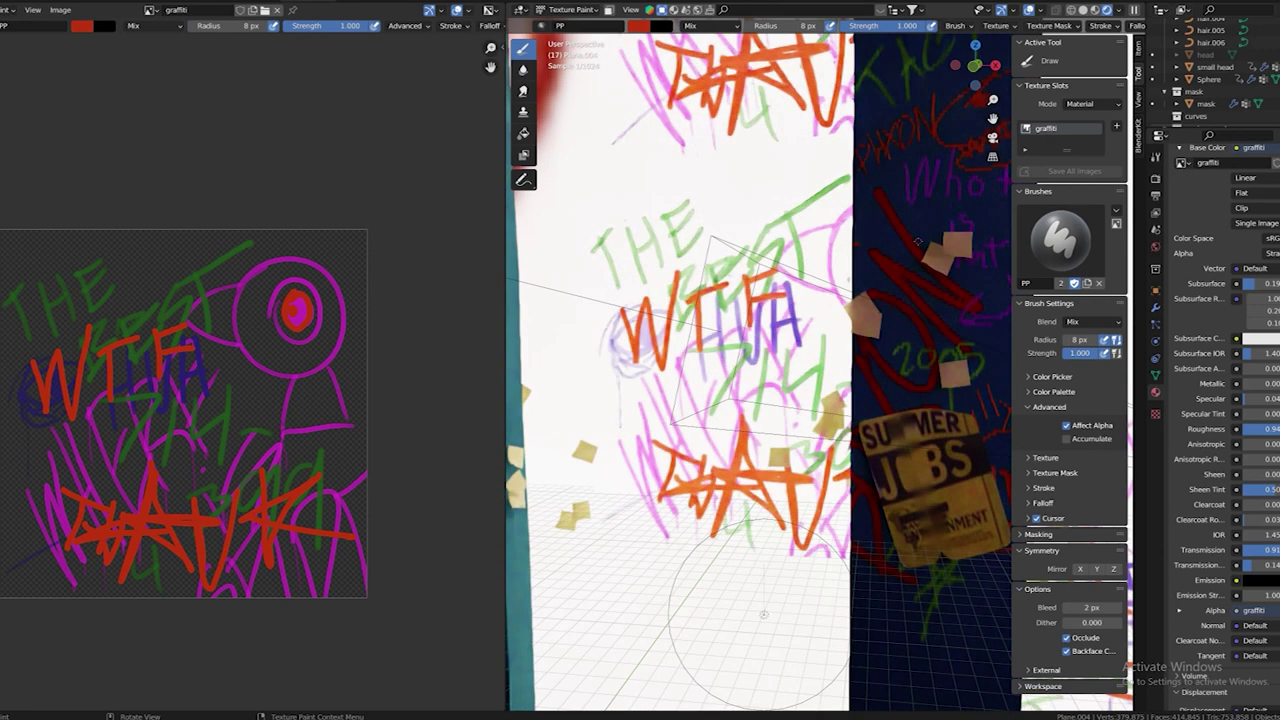
pyautogui.scroll(2, 881, 270)
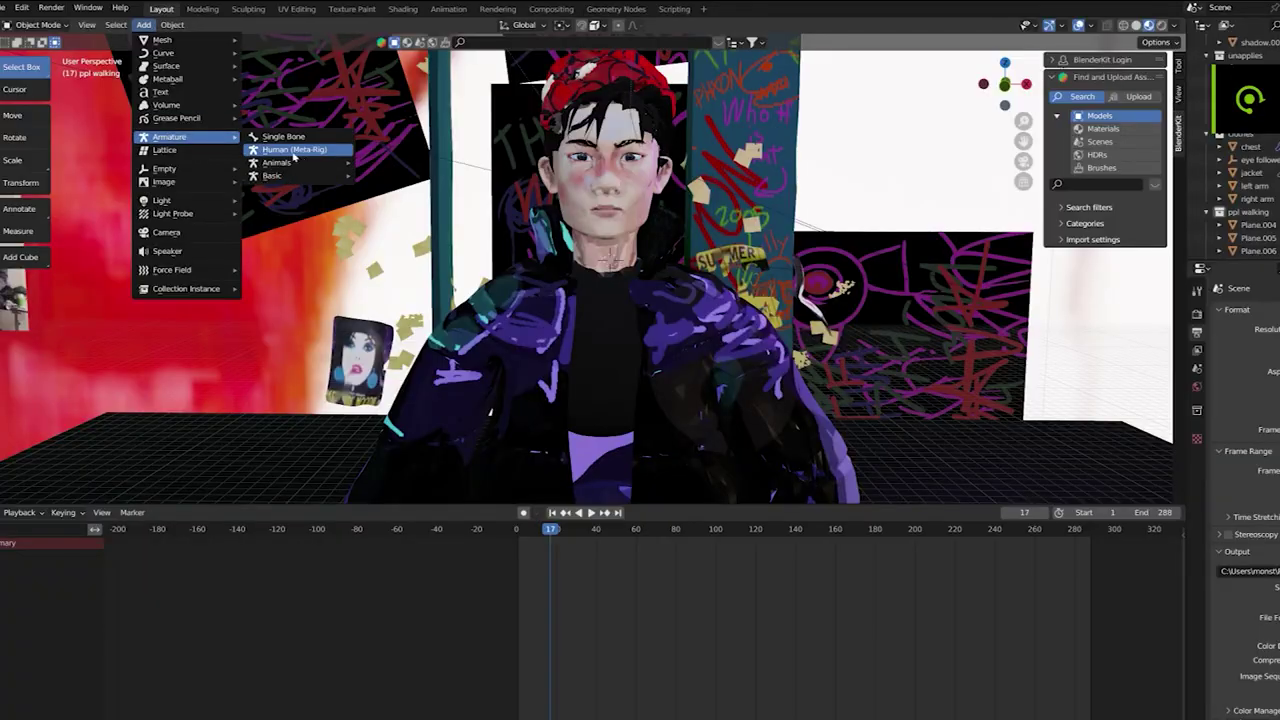
# Step: Add a Human (Meta-Rig) armature, move it along the Y axis to the character and scale it up
pyautogui.click(295, 150)
pyautogui.press('g')
pyautogui.press('y')
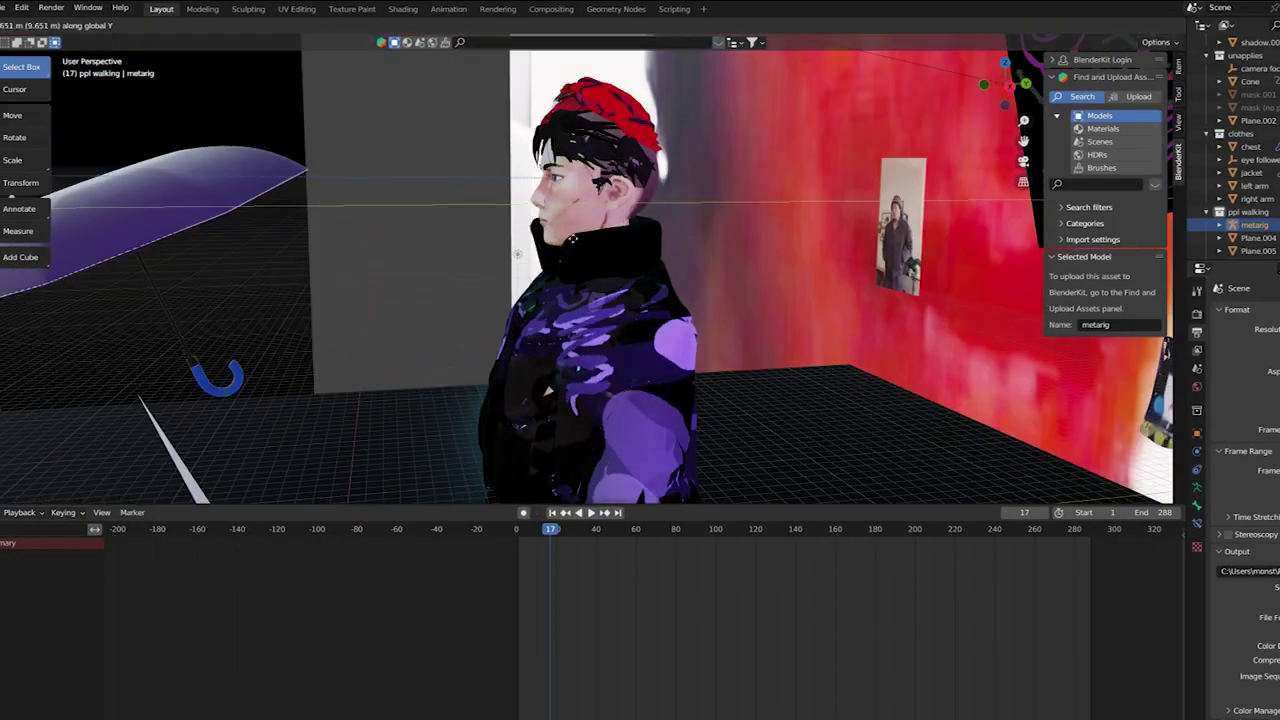
pyautogui.press('Return')
pyautogui.press('s')
pyautogui.click(420, 362)
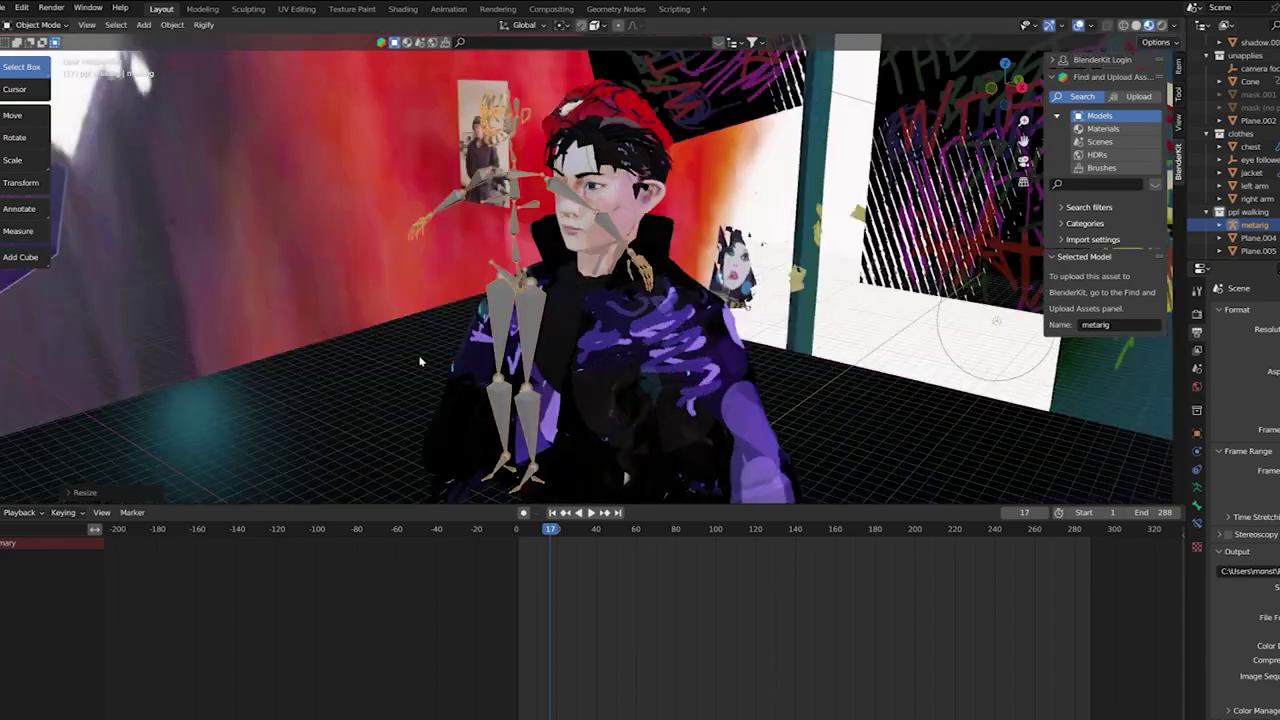
# Step: Show the scene in wireframe and move the metarig into the character's body
pyautogui.moveTo(420, 362)
pyautogui.mouseDown(button='middle')
pyautogui.moveTo(600, 330)
pyautogui.moveTo(730, 235)
pyautogui.mouseUp(button='middle')
pyautogui.hotkey('shift', 'z')
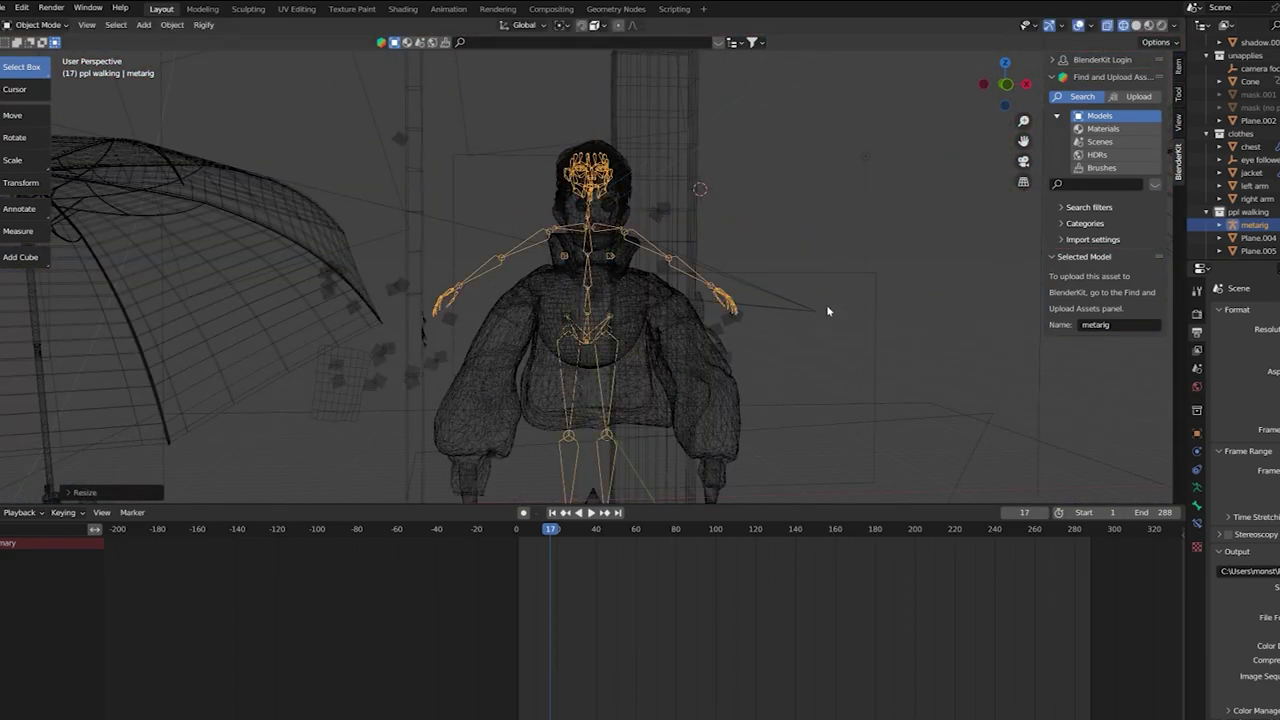
pyautogui.moveTo(828, 311); pyautogui.dragTo(568, 218, button='middle')
pyautogui.press('g')
pyautogui.click(780, 340)
# Step: Delete the metarig's facial bones in Edit Mode
pyautogui.press('Tab')
pyautogui.click(651, 301)
pyautogui.moveTo(651, 305); pyautogui.dragTo(620, 250, button='middle')
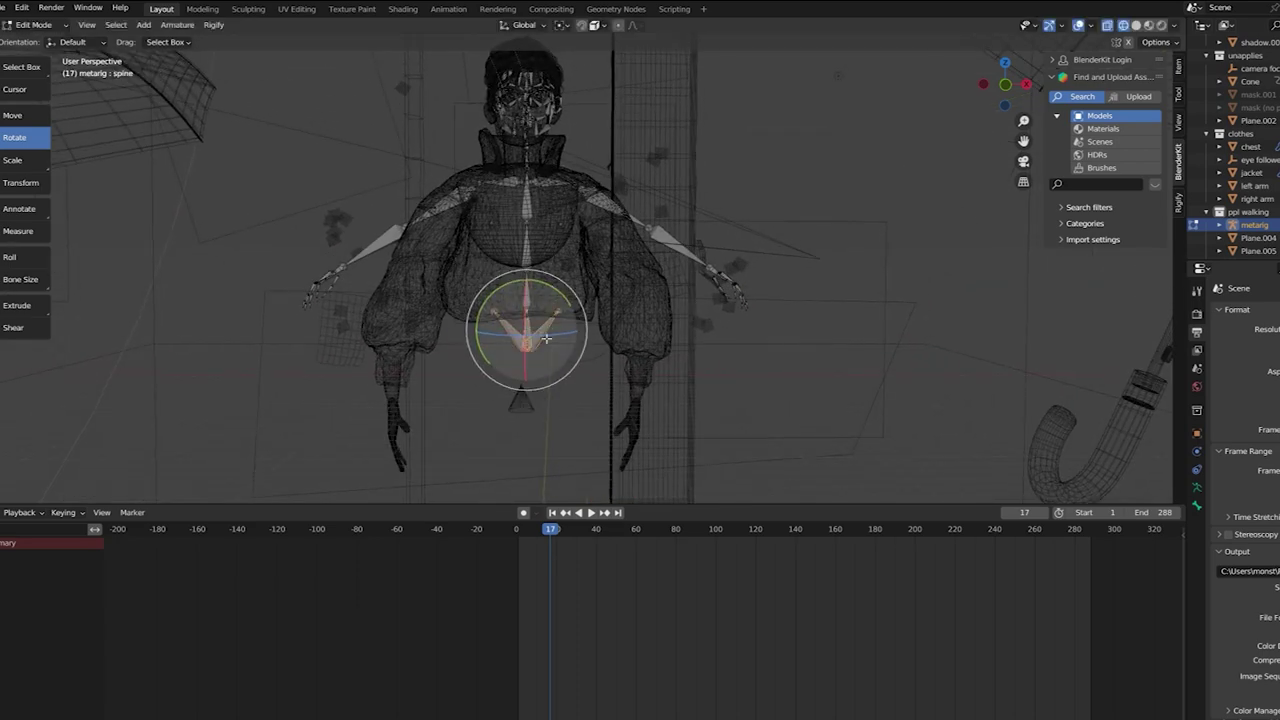
pyautogui.press('KP_Decimal')
pyautogui.moveTo(597, 389); pyautogui.dragTo(460, 402, button='middle')
pyautogui.press('x')
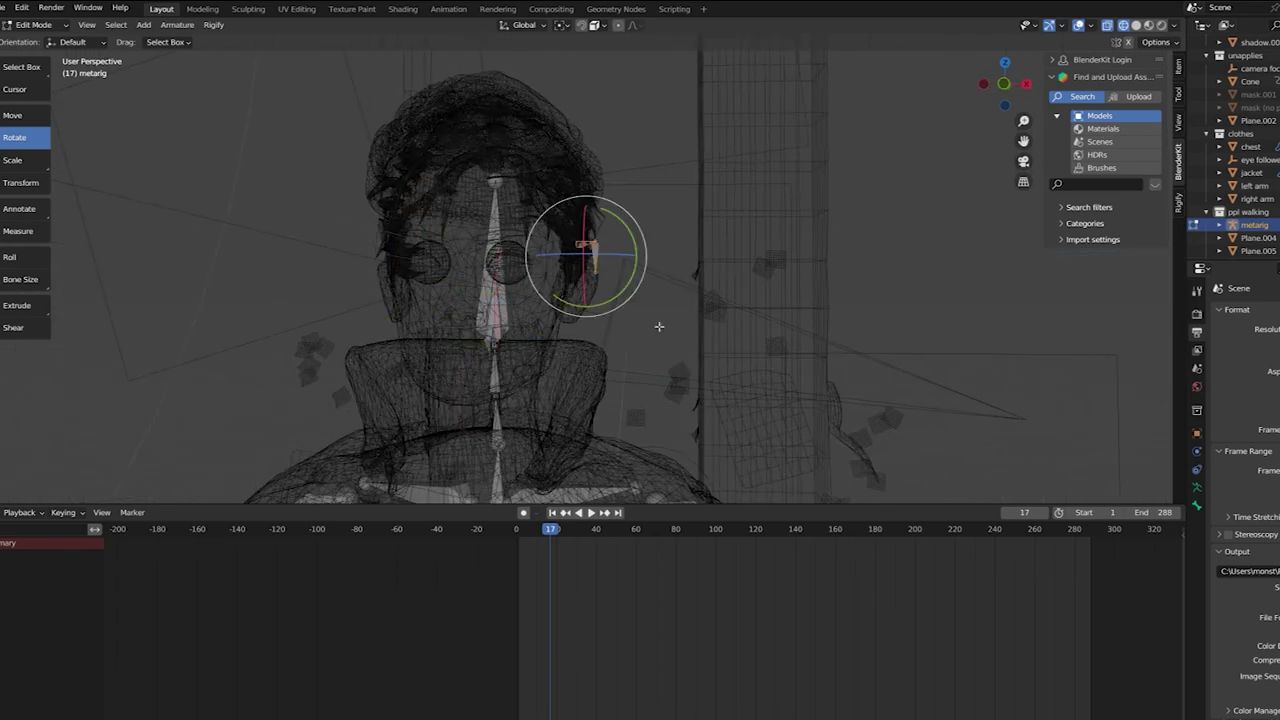
# Step: Turn off the viewport gizmos and switch to the front view of the rig
pyautogui.moveTo(594, 367); pyautogui.dragTo(572, 344, button='middle')
pyautogui.click(1049, 25)
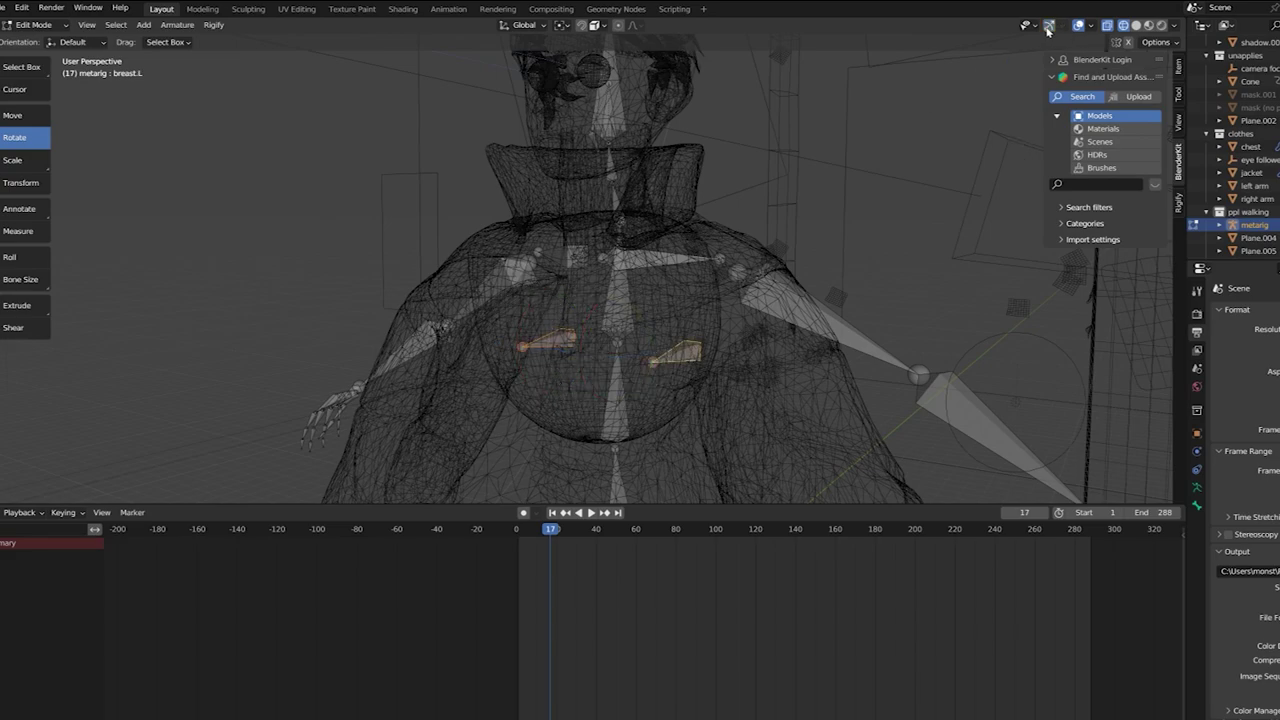
pyautogui.moveTo(601, 305); pyautogui.dragTo(777, 341, button='middle')
pyautogui.press('KP_1')
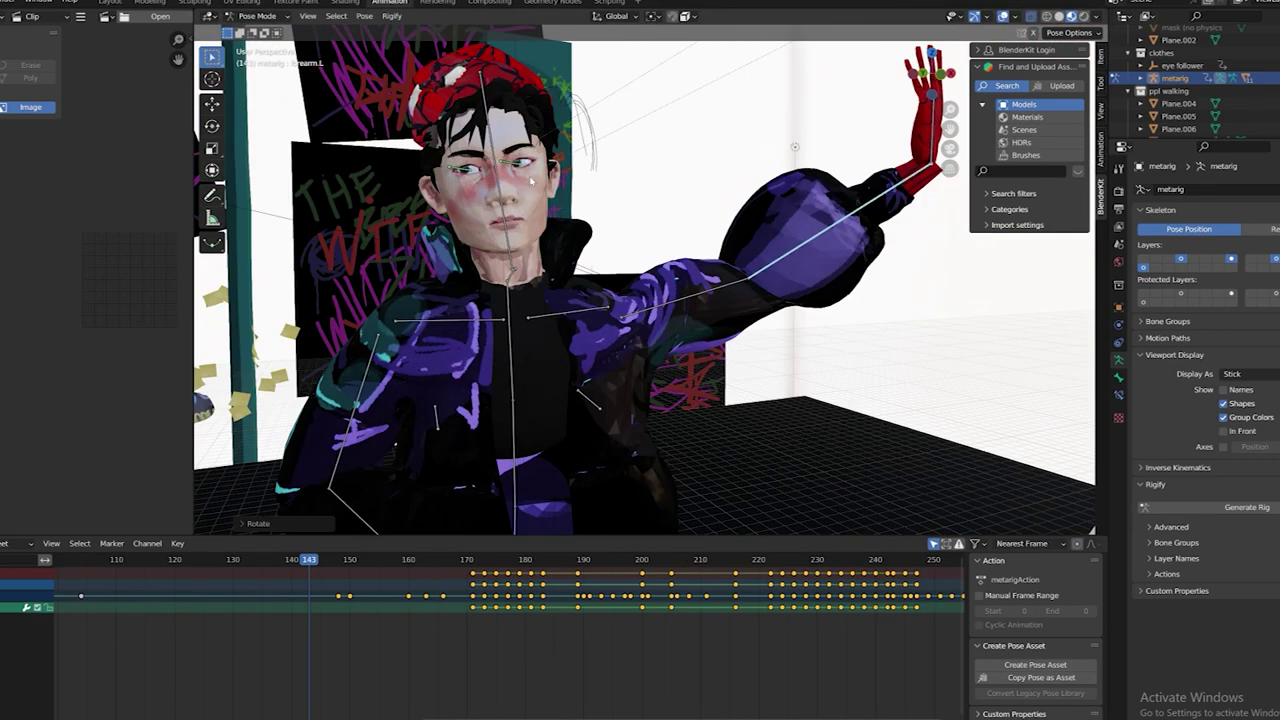
# Step: Undo the last rotations of the raised left arm
pyautogui.hotkey('ctrl', 'z')
pyautogui.hotkey('ctrl', 'z')
pyautogui.hotkey('ctrl', 'z')
pyautogui.hotkey('ctrl', 'z')
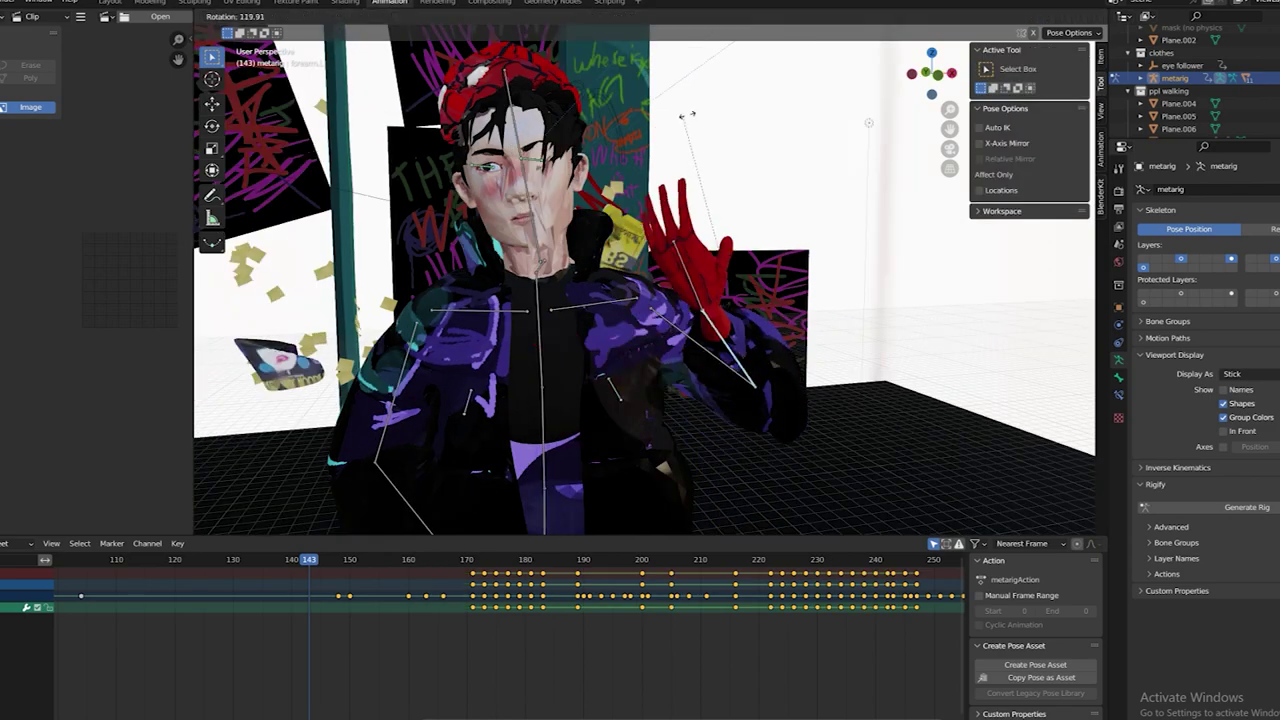
# Step: Try rotating the metarig's left arm across the face at frame 143
pyautogui.press('r')
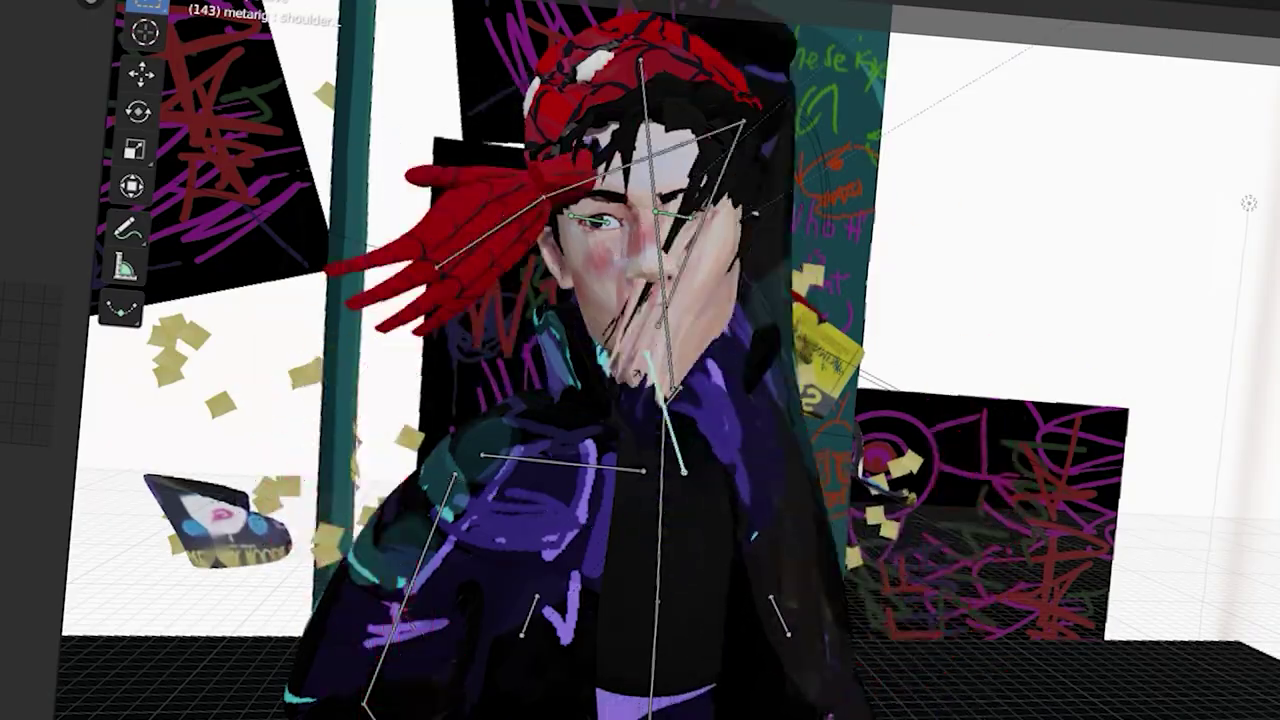
pyautogui.click(636, 440)
pyautogui.hotkey('ctrl', 'z')
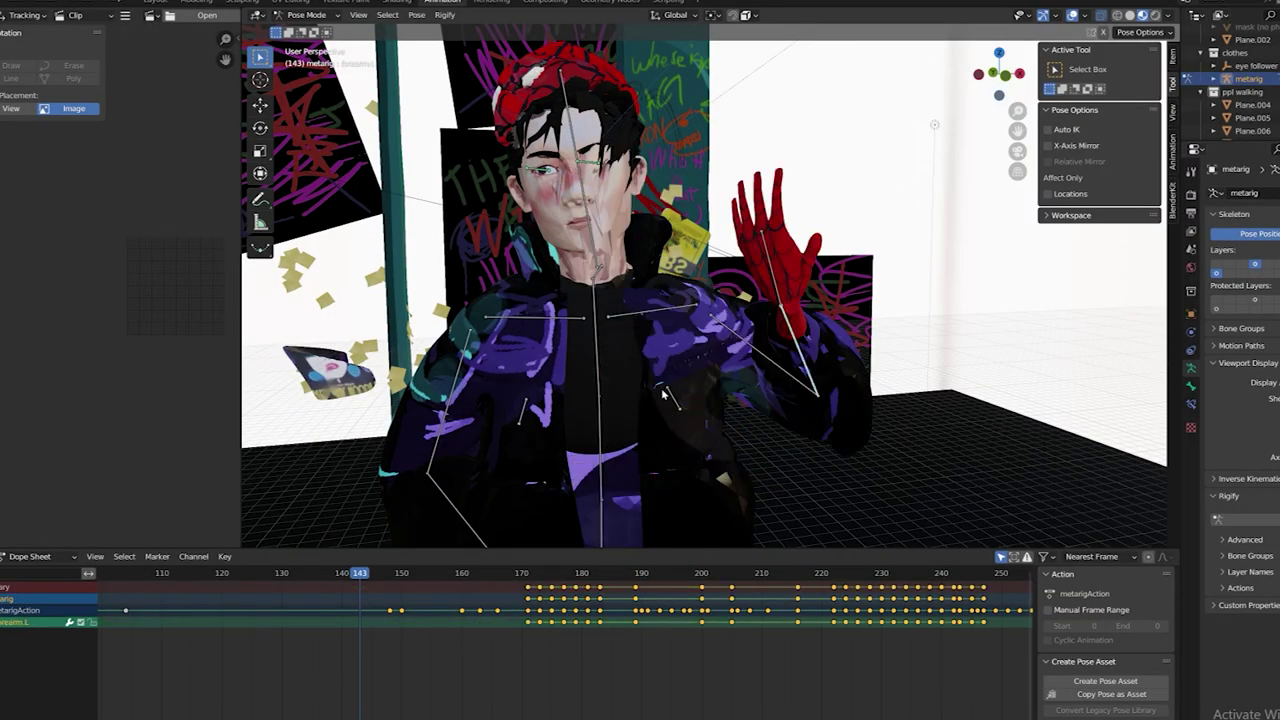
pyautogui.hotkey('ctrl', 'z')
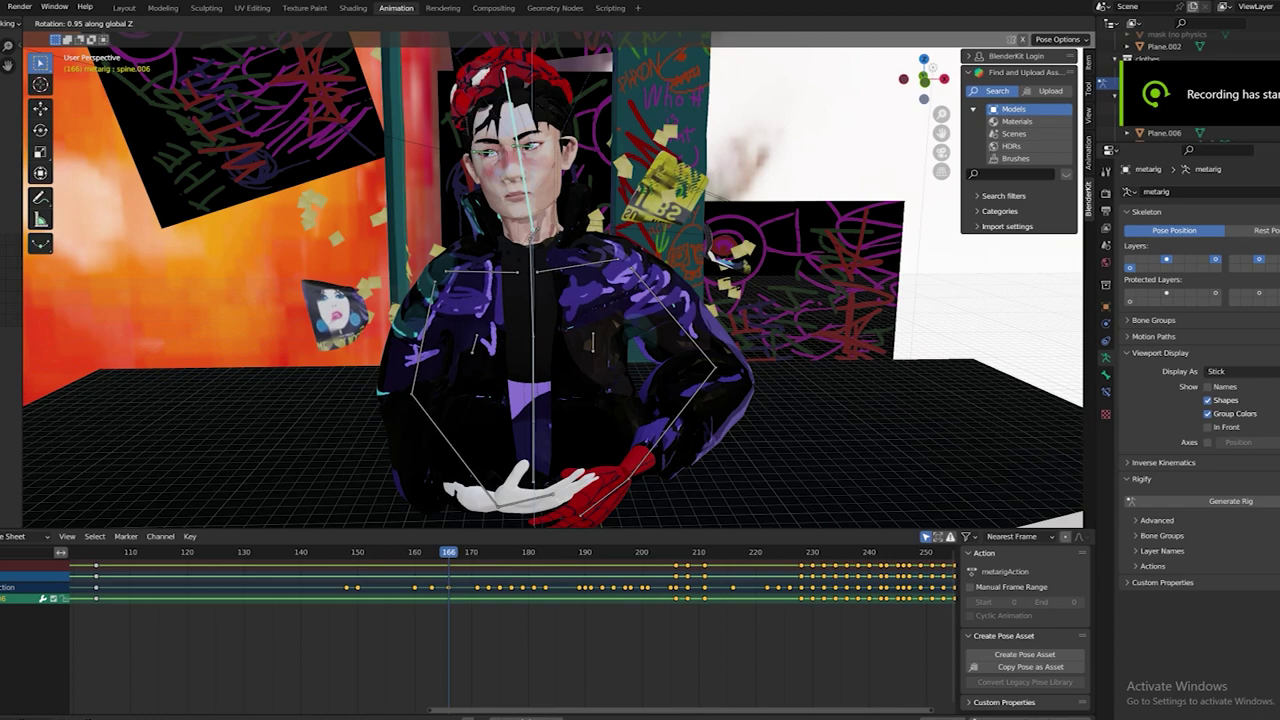
# Step: Pose the metarig's head and left forearm at frame 166 by rotating their bones
pyautogui.moveTo(550, 280); pyautogui.dragTo(650, 320, button='middle')
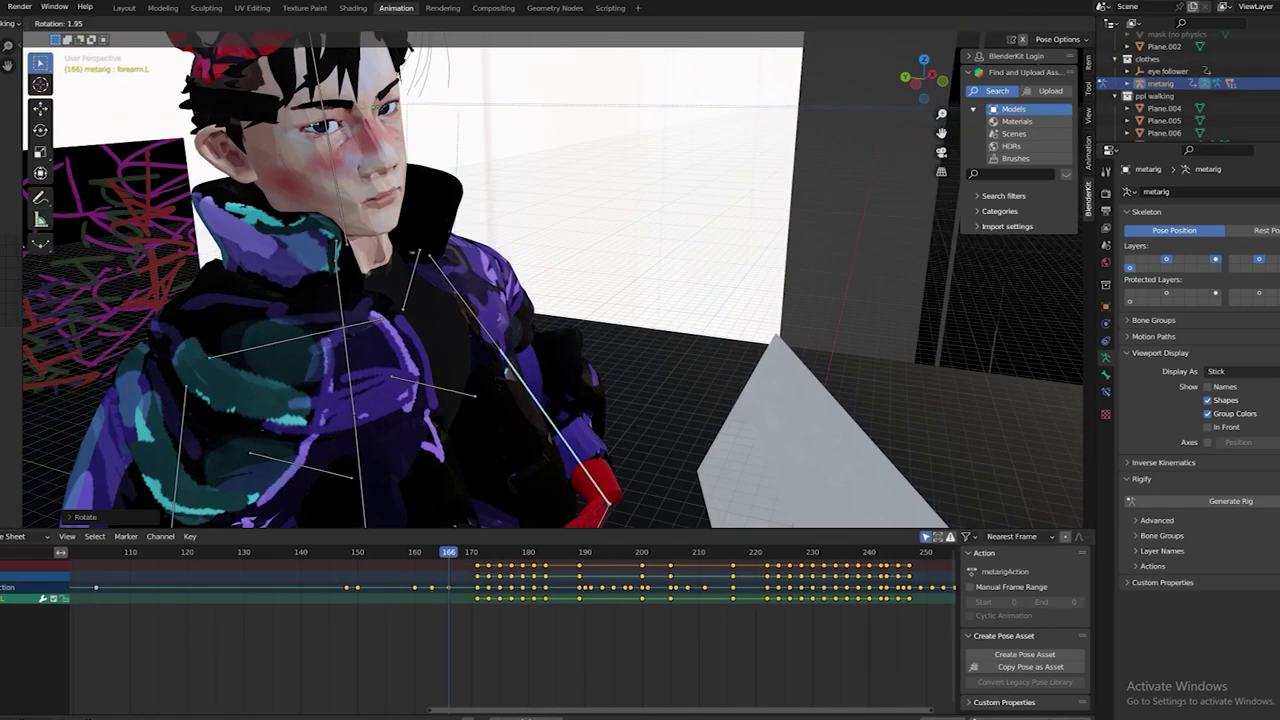
pyautogui.rightClick(362, 560)
pyautogui.click(415, 679)
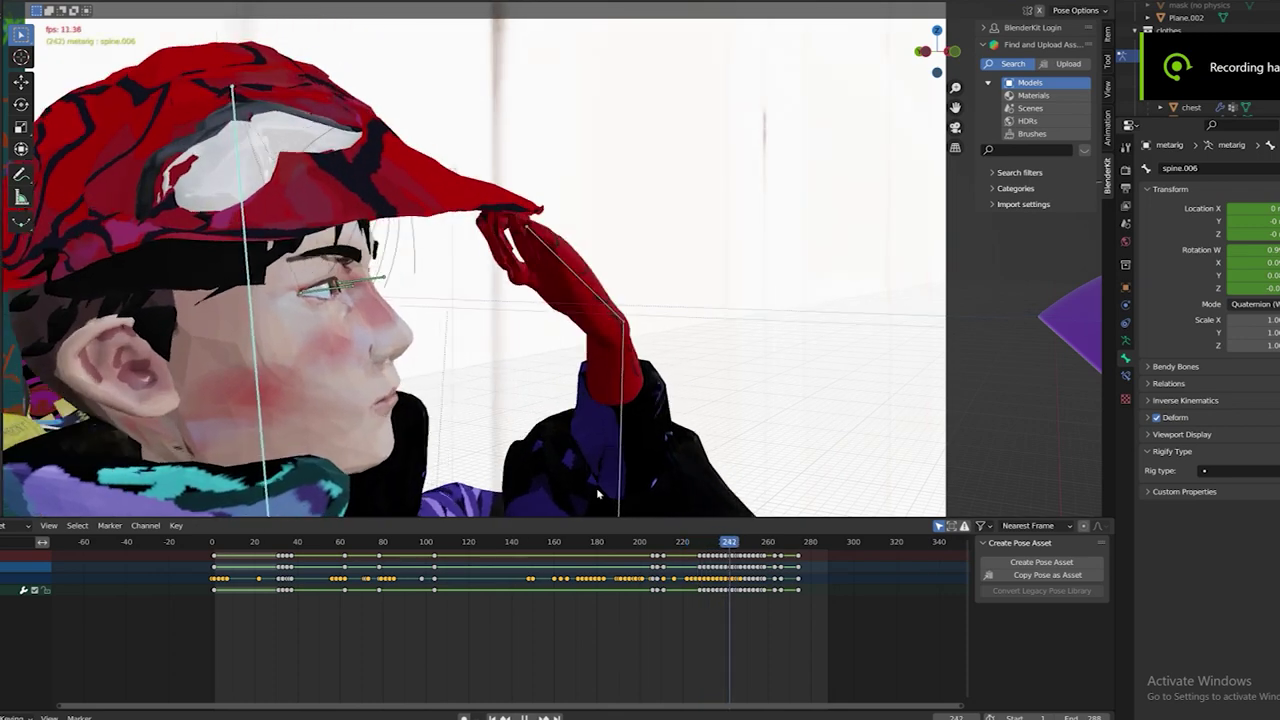
# Step: Set the selected keyframes of the metarig action to Constant interpolation and play the animation
pyautogui.press('Escape')
pyautogui.rightClick(660, 572)
pyautogui.moveTo(690, 572)
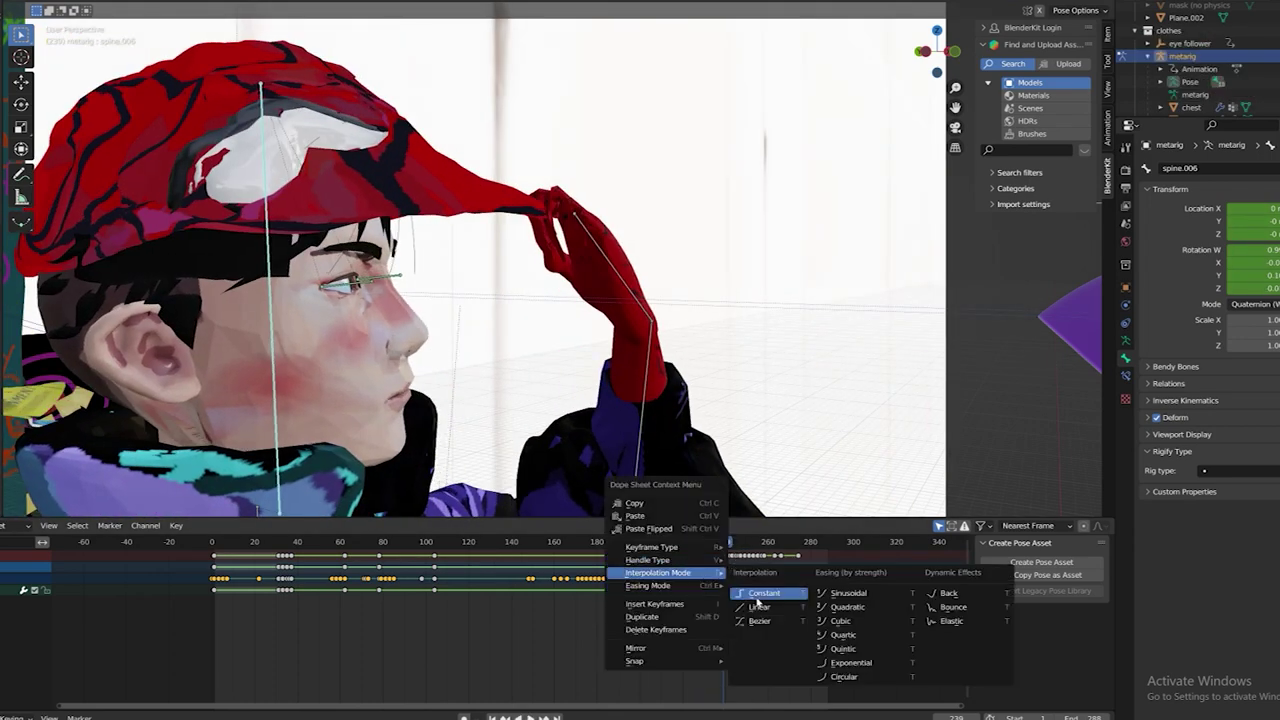
pyautogui.click(758, 606)
pyautogui.press('space')
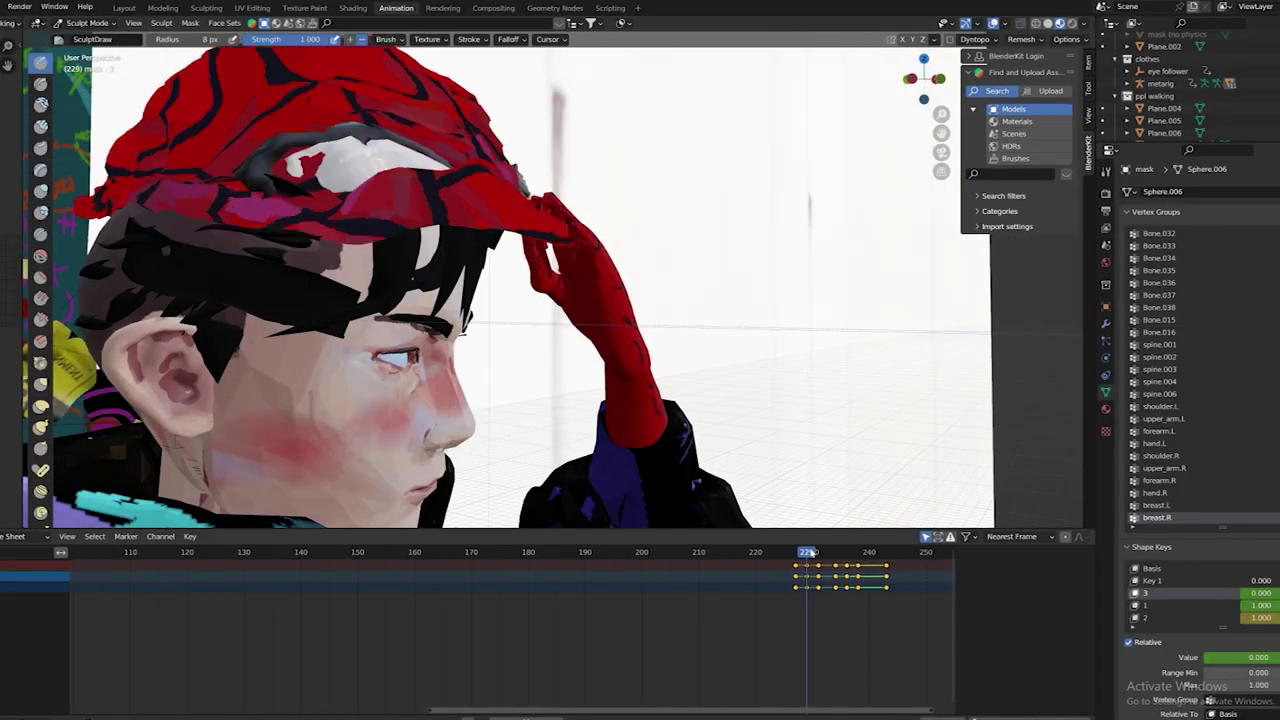
pyautogui.scroll(-3, 1200, 450)
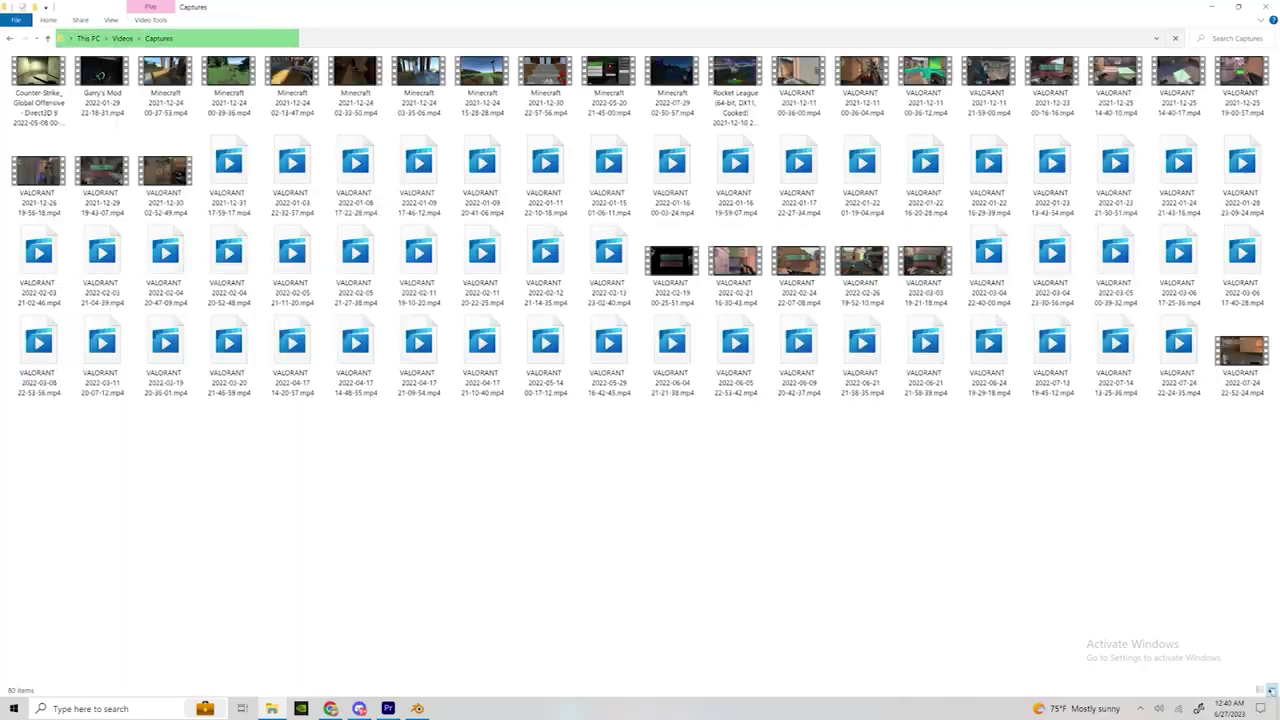
pyautogui.hotkey('shift', 'F10')
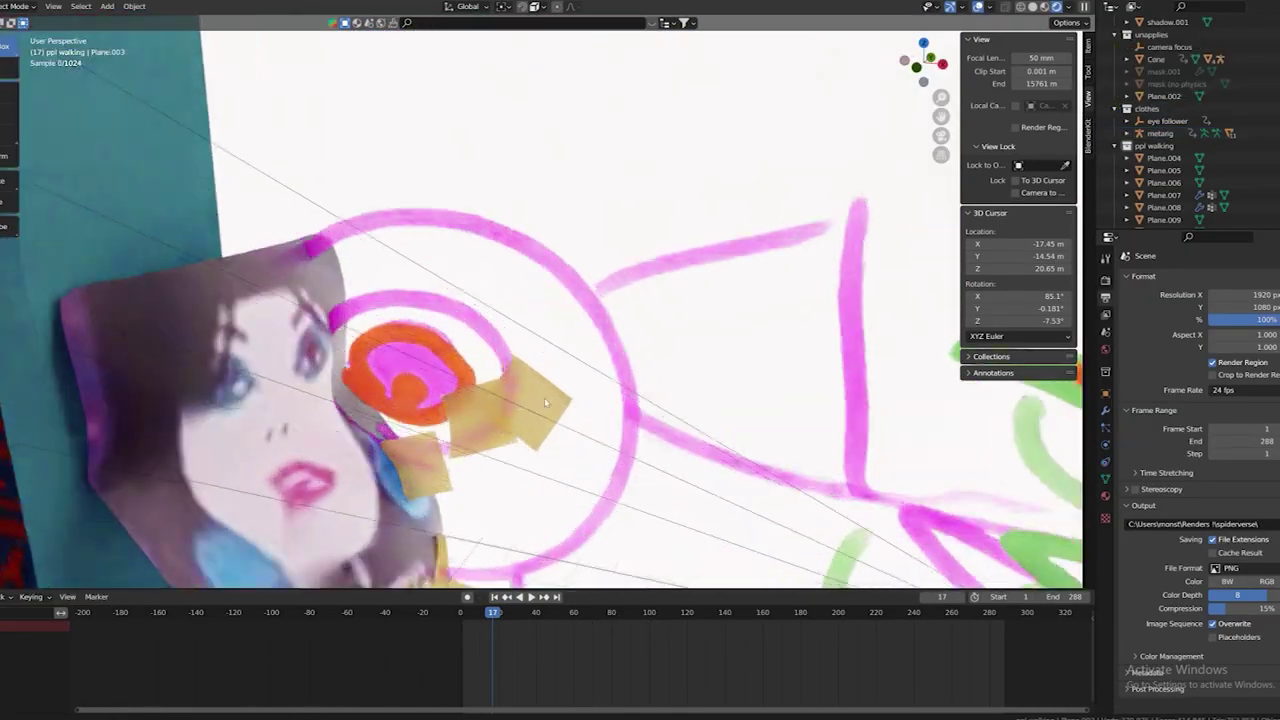
# Step: Hide the viewport overlays over the poster and graffiti wall and play the animation
pyautogui.click(978, 7)
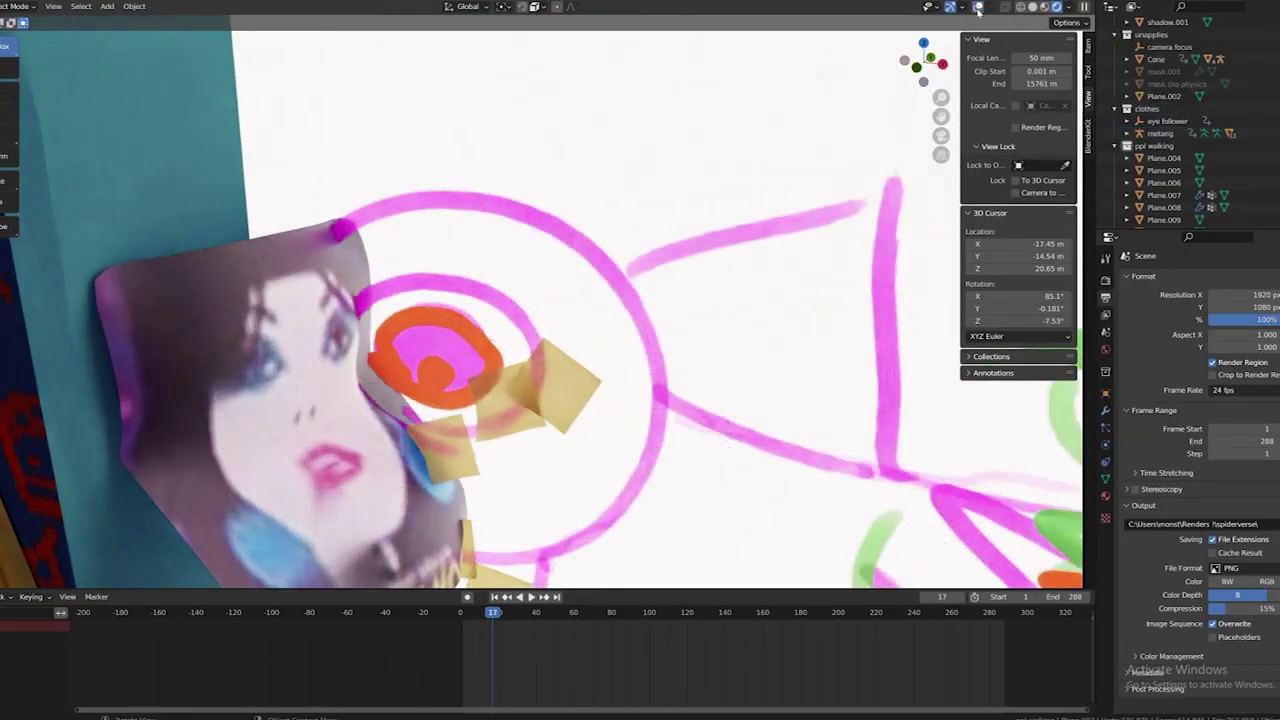
pyautogui.press('space')
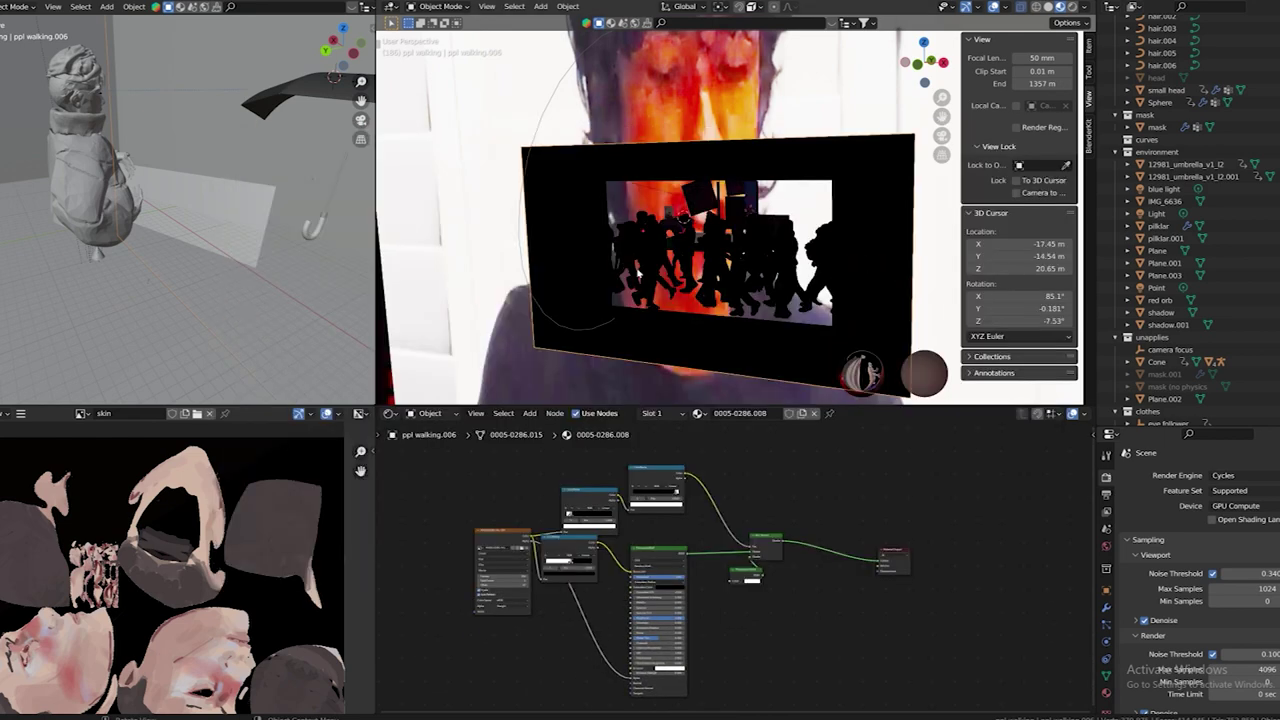
# Step: Examine the walking people silhouettes from several angles and play their animation with the viewport overlays toggled
pyautogui.moveTo(762, 330); pyautogui.dragTo(738, 331, button='middle')
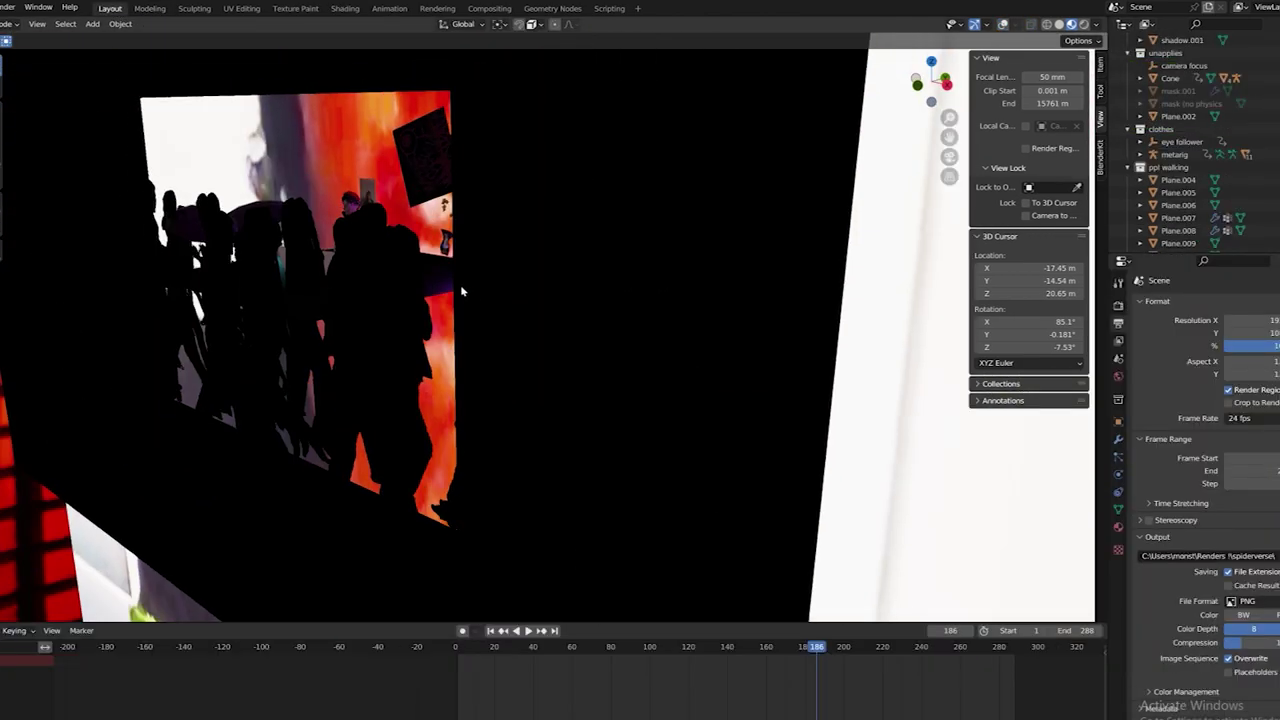
pyautogui.moveTo(462, 291); pyautogui.dragTo(590, 369, button='middle')
pyautogui.moveTo(437, 291); pyautogui.dragTo(675, 163, button='middle')
pyautogui.hotkey('shift', 'alt', 'z')
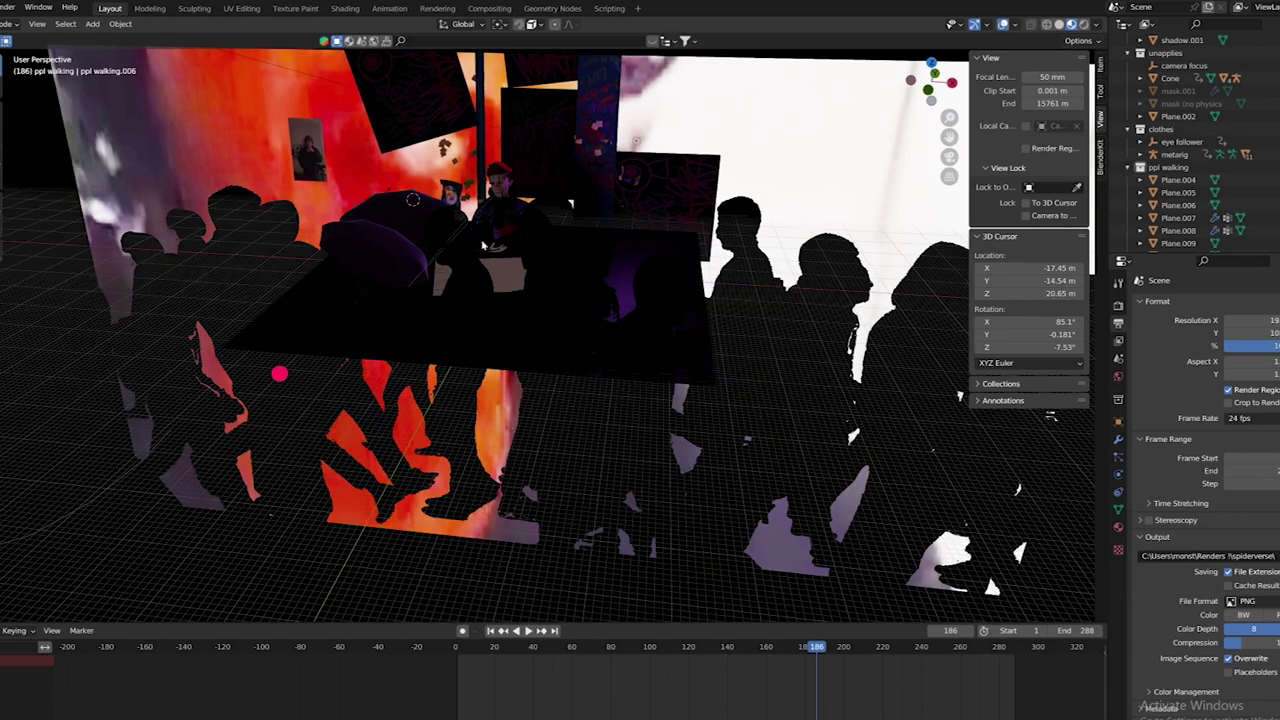
pyautogui.press('KP_0')
pyautogui.press('space')
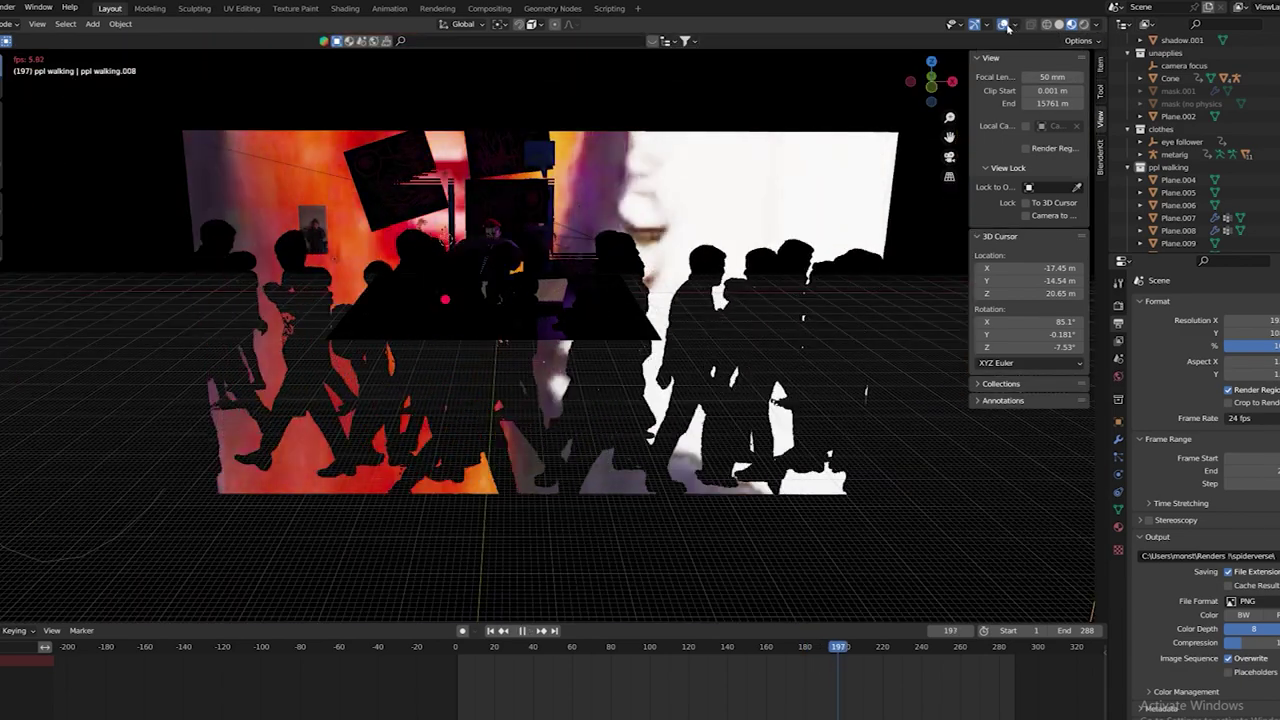
pyautogui.hotkey('shift', 'alt', 'z')
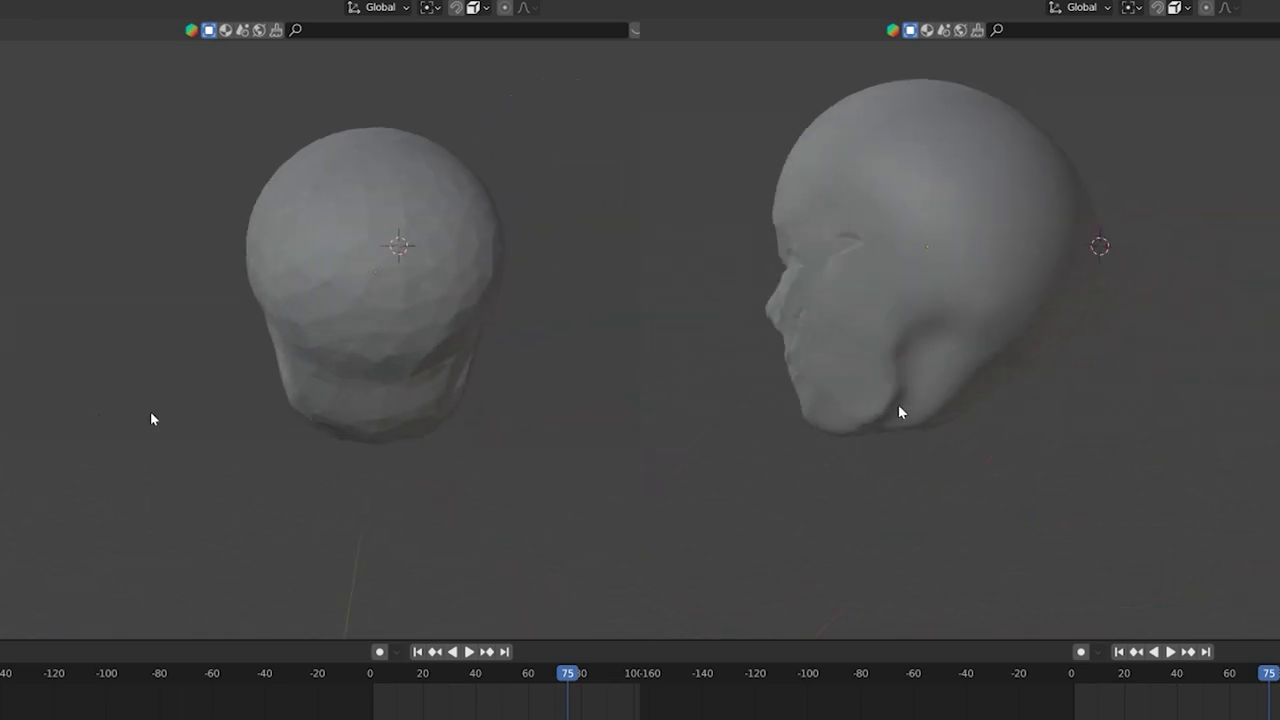
pyautogui.moveTo(313, 421); pyautogui.dragTo(585, 440, button='middle')
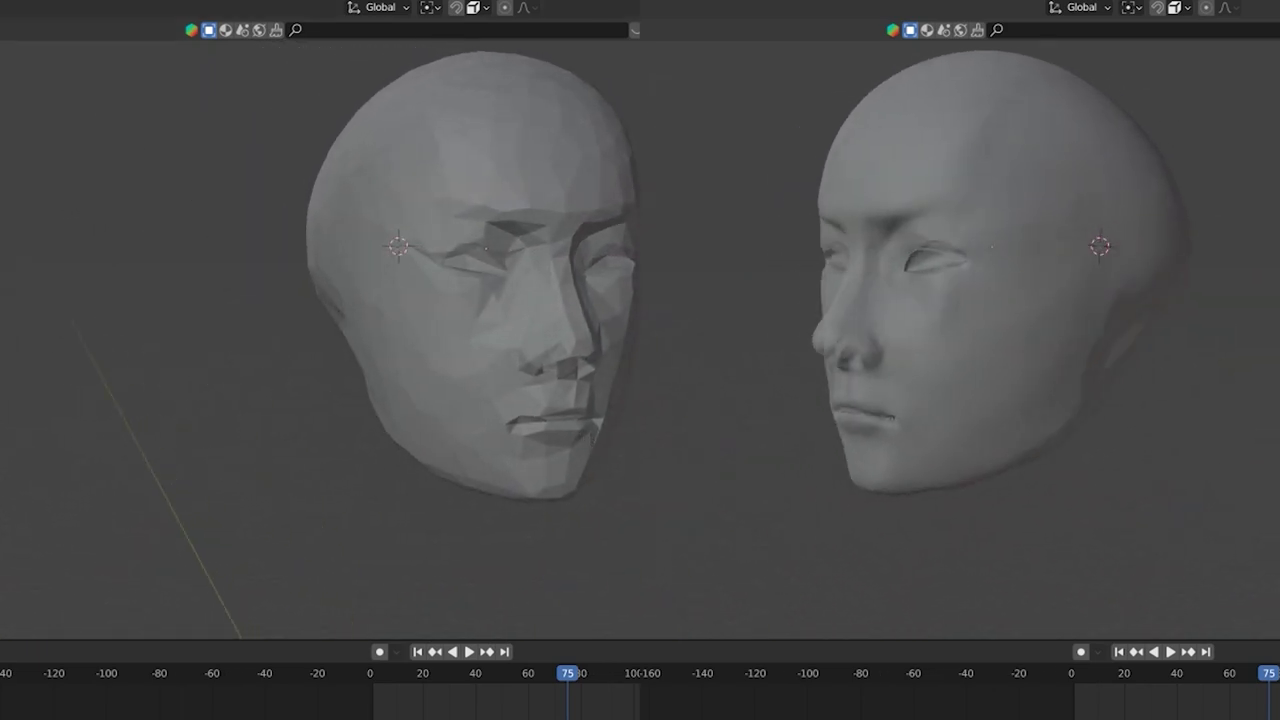